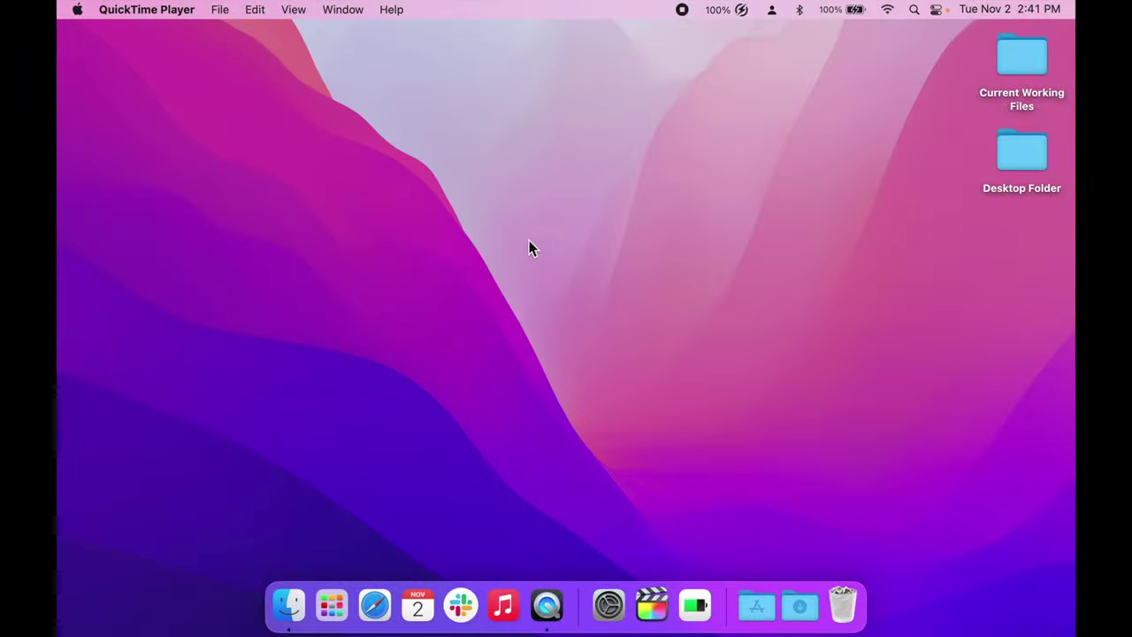
# Step: Show the Battery options in System Preferences, with Low power mode on and charge at 100%
pyautogui.click(78, 10)
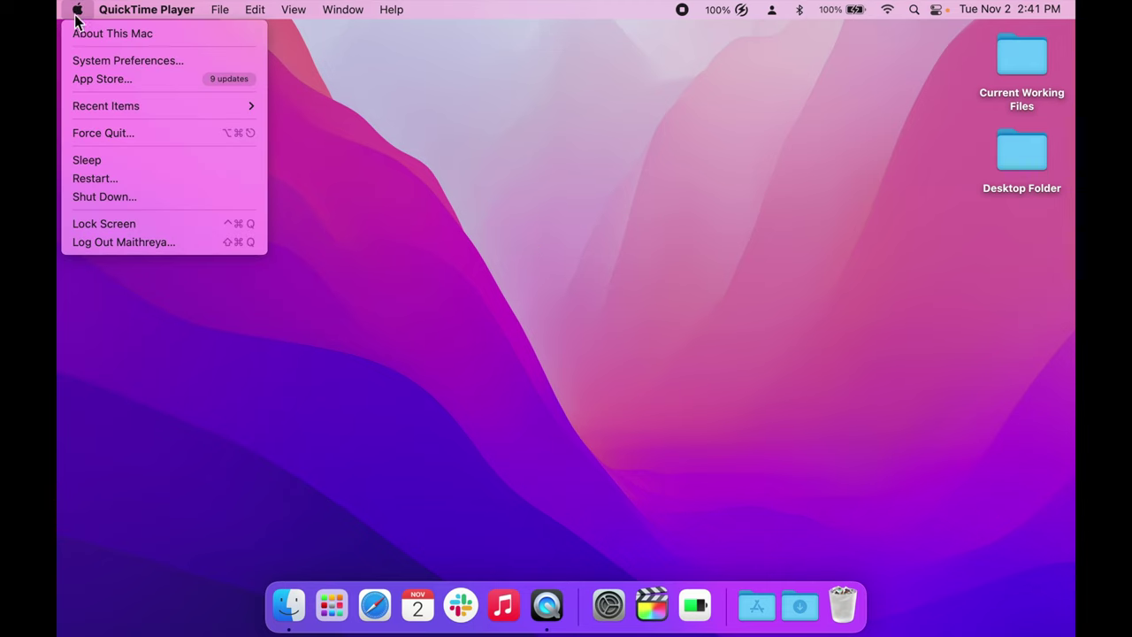
pyautogui.click(84, 59)
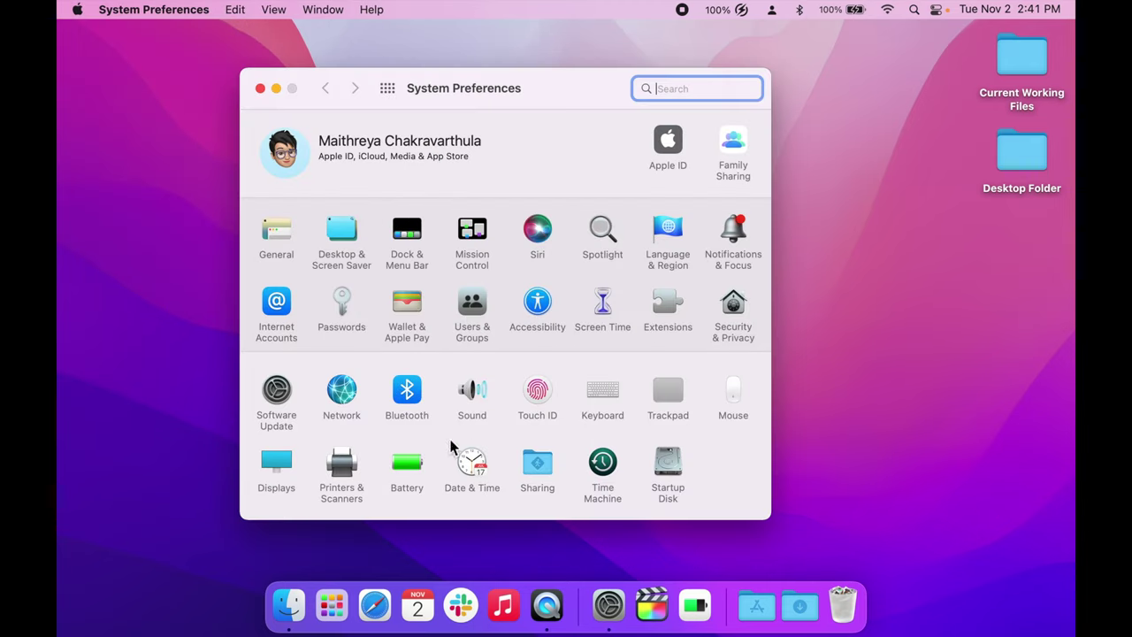
pyautogui.click(412, 469)
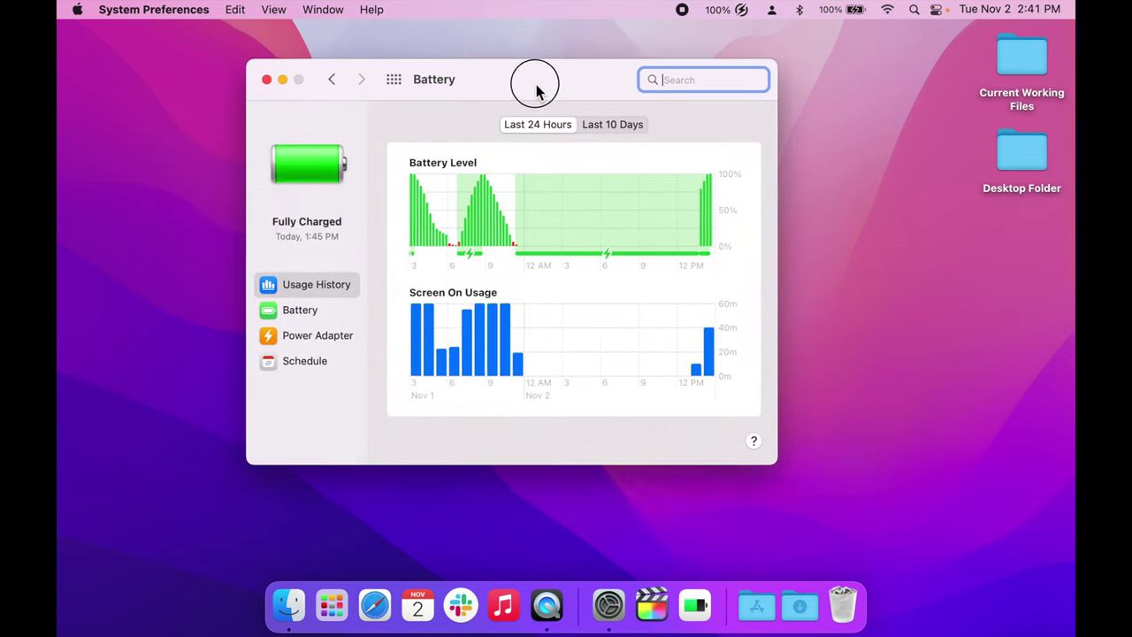
pyautogui.click(330, 299)
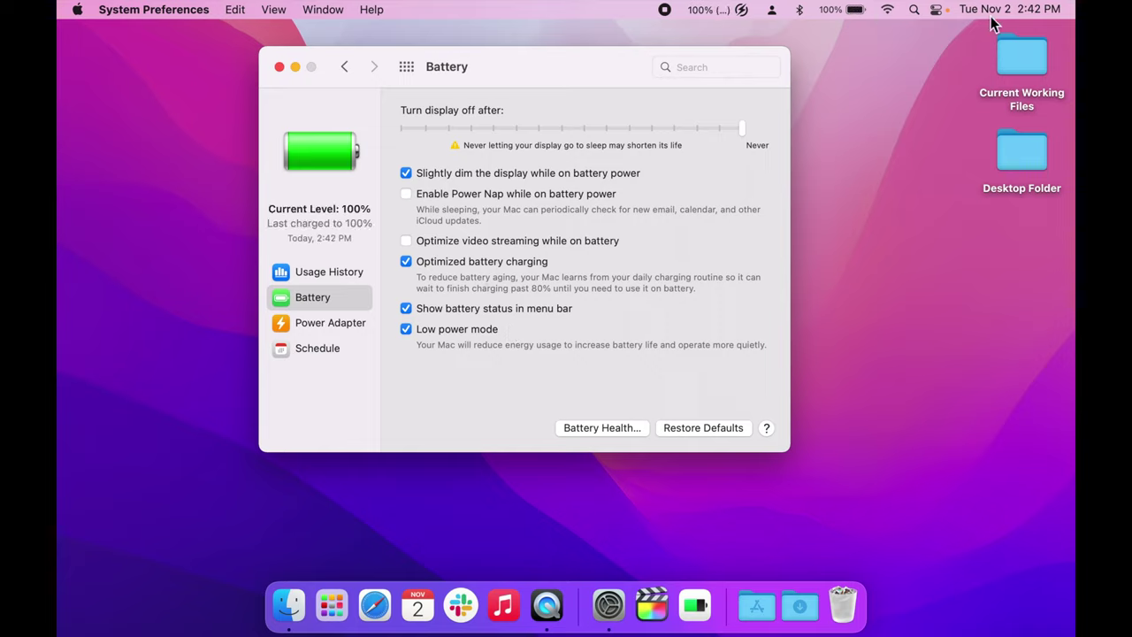
# Step: In Control Center, turn AirDrop off, raise display brightness slightly and lower volume slightly
pyautogui.click(942, 9)
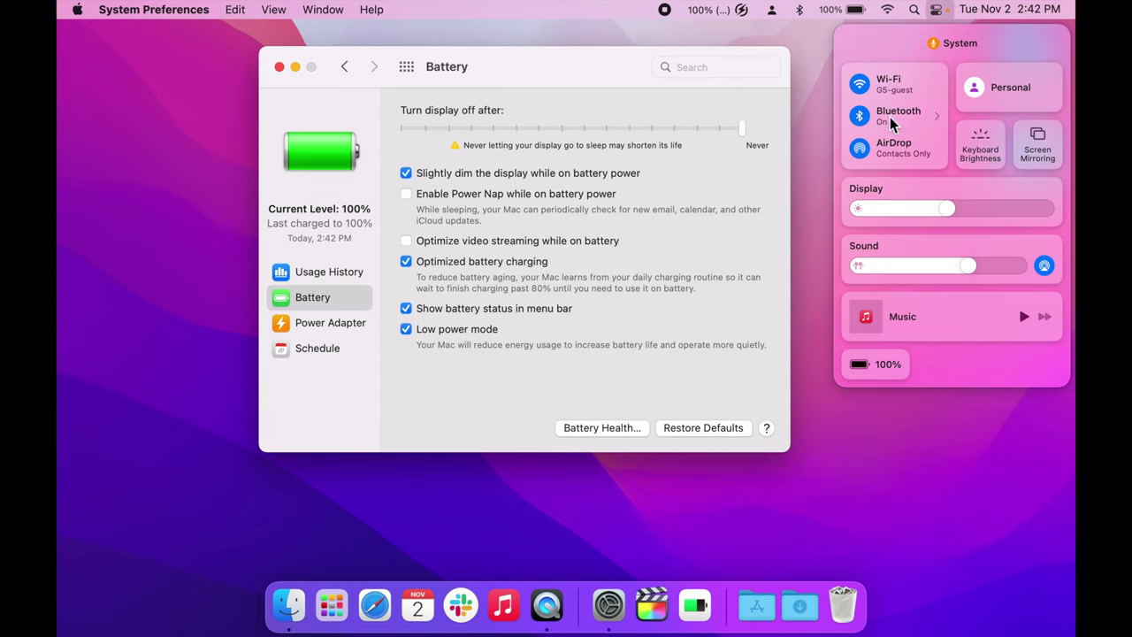
pyautogui.click(860, 153)
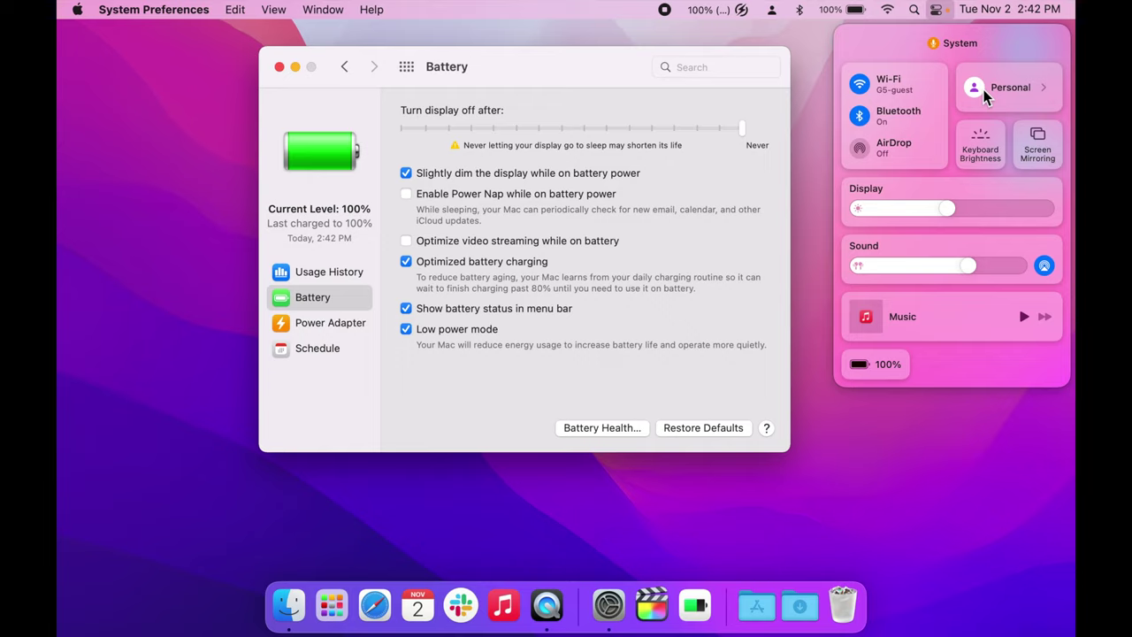
pyautogui.moveTo(949, 218); pyautogui.dragTo(955, 219)
pyautogui.moveTo(961, 262); pyautogui.dragTo(963, 268)
# Step: Set the keyboard backlight to about 45% and switch to Xcode
pyautogui.click(982, 143)
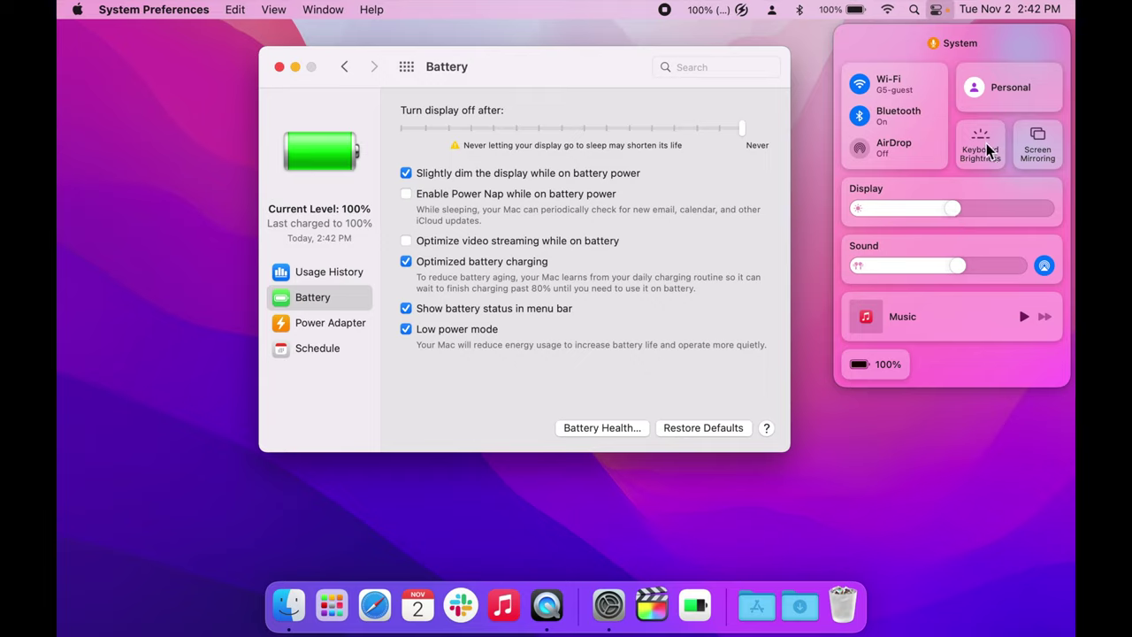
pyautogui.moveTo(858, 74); pyautogui.dragTo(941, 78)
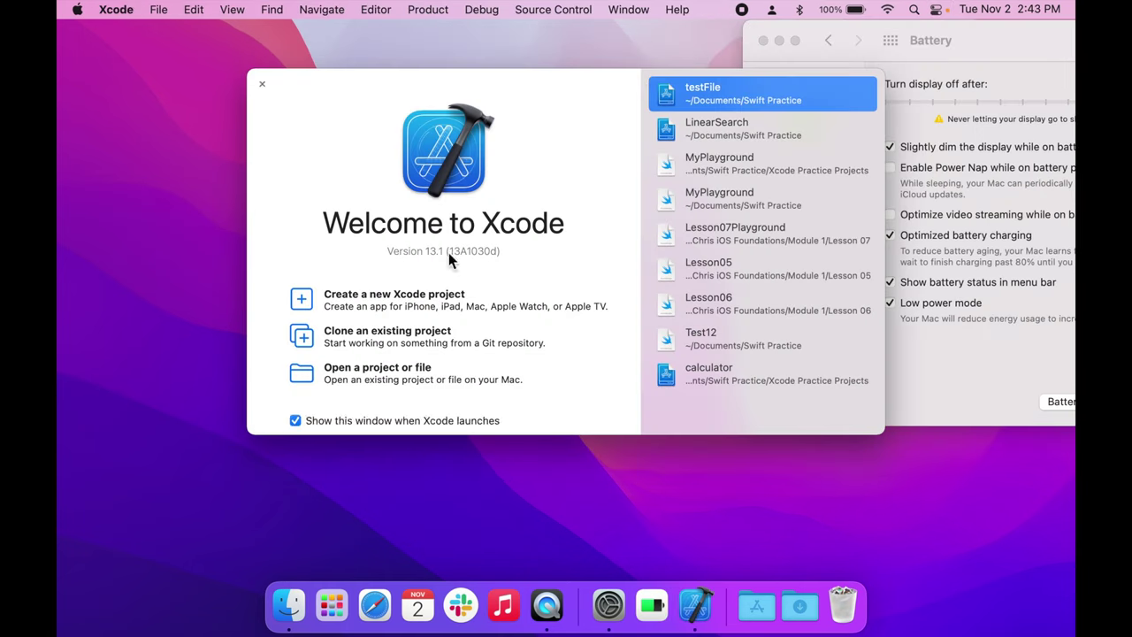
pyautogui.click(131, 9)
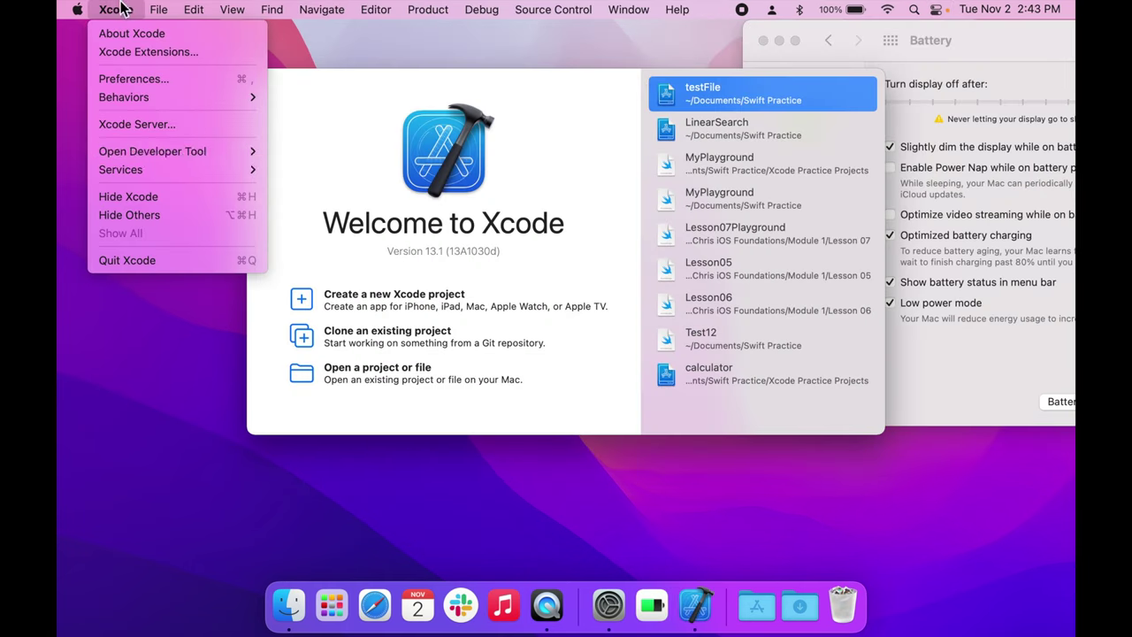
# Step: Launch Create ML and create the MyImageClassifier Image Classification project on the Desktop
pyautogui.moveTo(152, 151)
pyautogui.click(309, 225)
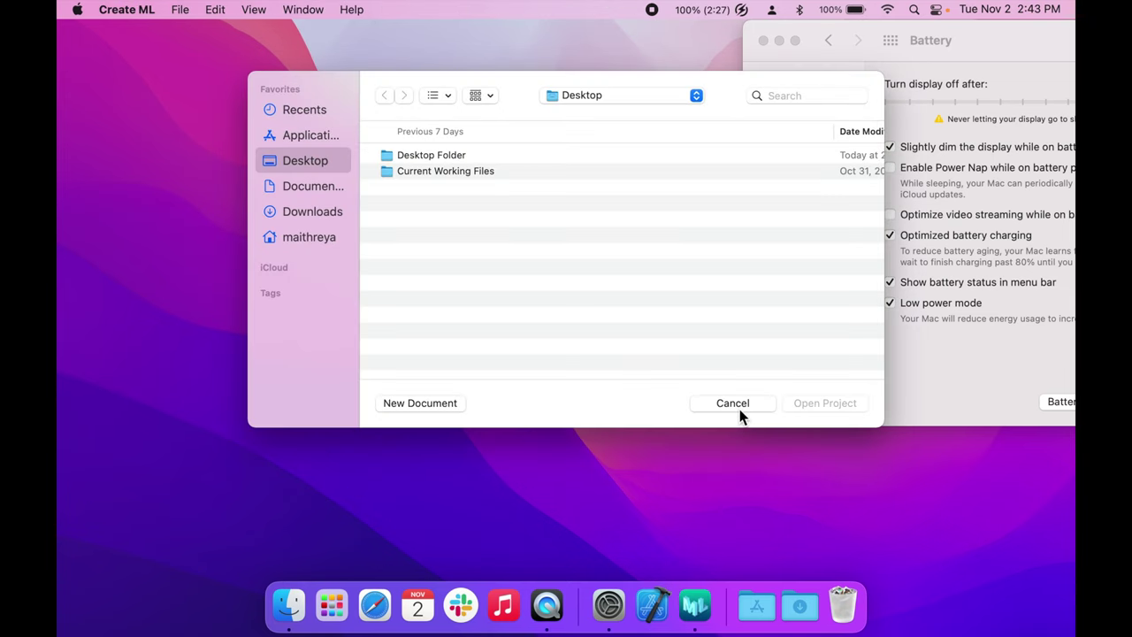
pyautogui.click(420, 405)
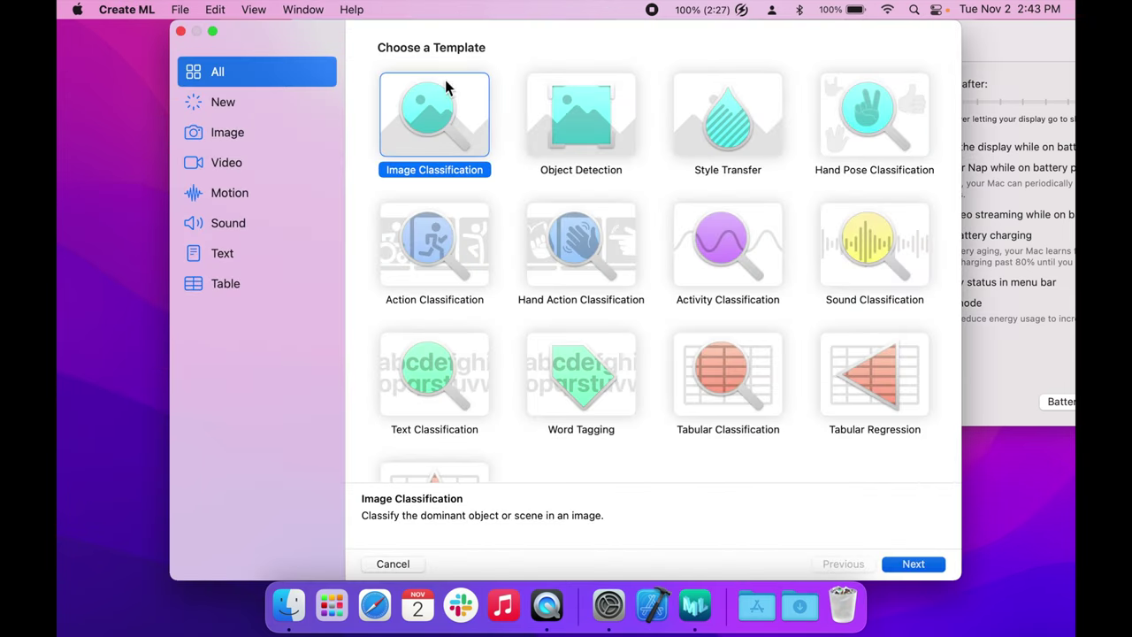
pyautogui.doubleClick(484, 117)
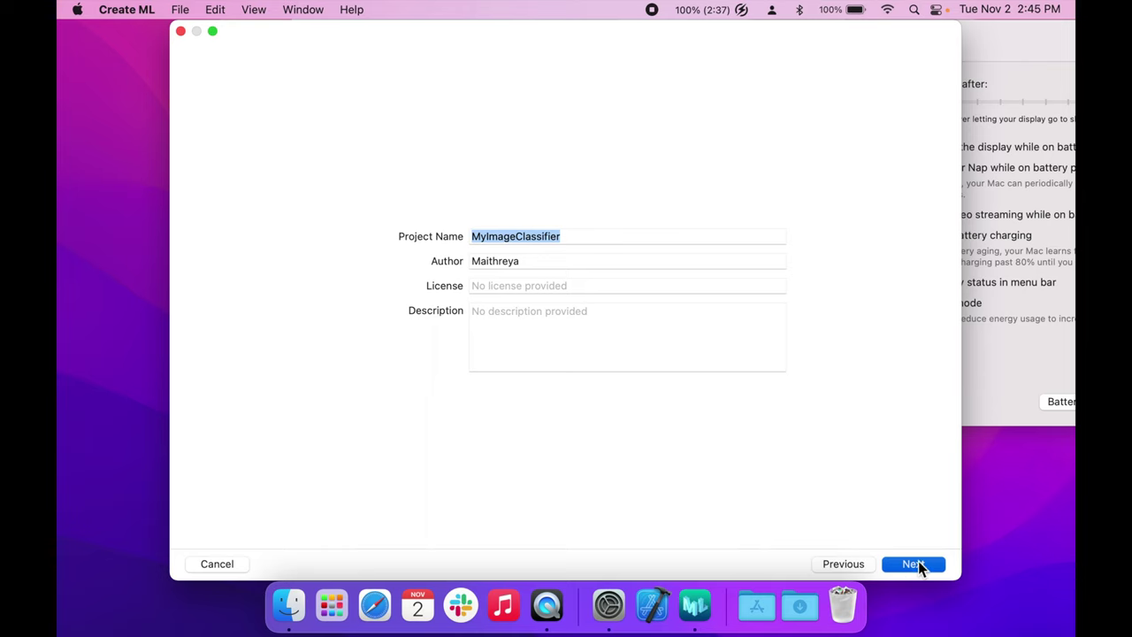
pyautogui.click(919, 561)
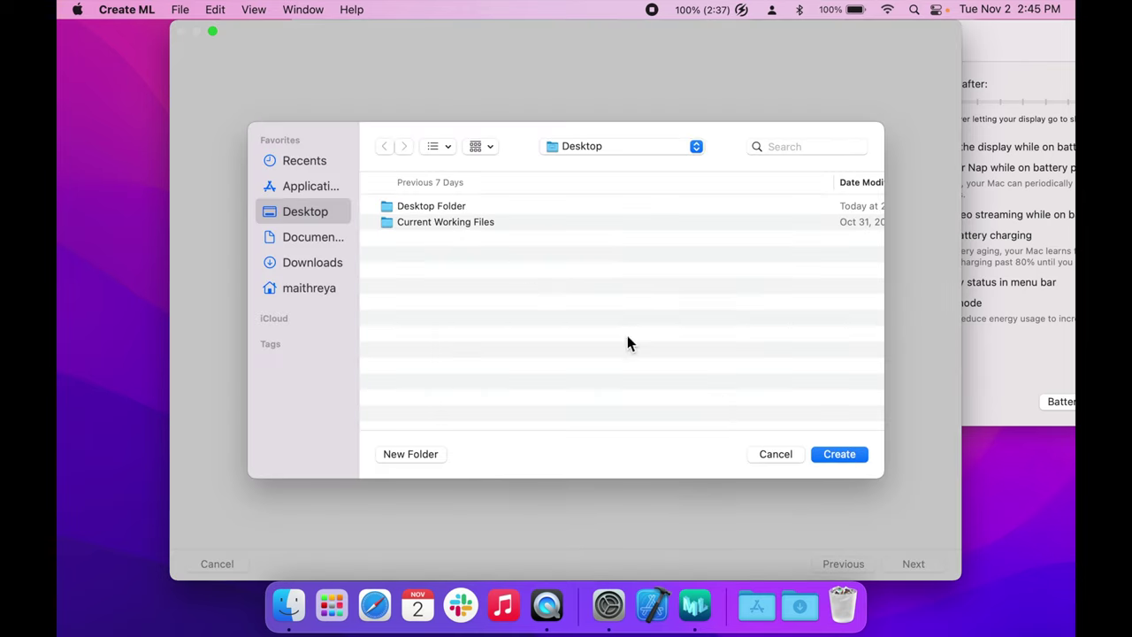
pyautogui.click(829, 456)
# Step: Add the seg_train folder from the archive folder as the training data
pyautogui.click(416, 268)
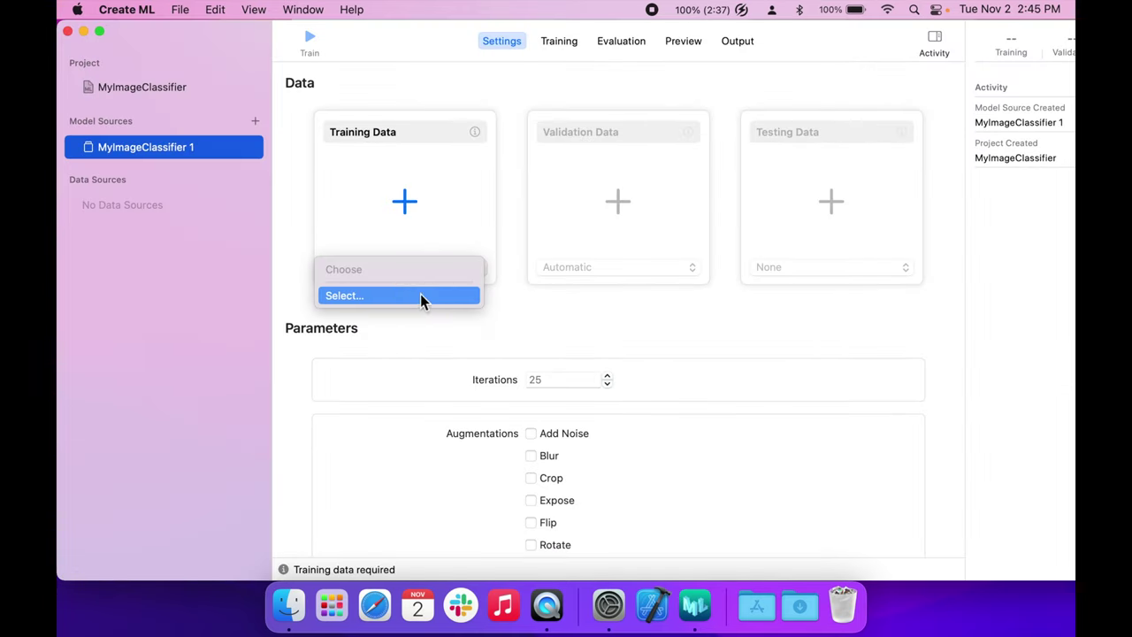
pyautogui.click(422, 296)
pyautogui.click(480, 206)
pyautogui.click(643, 148)
pyautogui.click(637, 166)
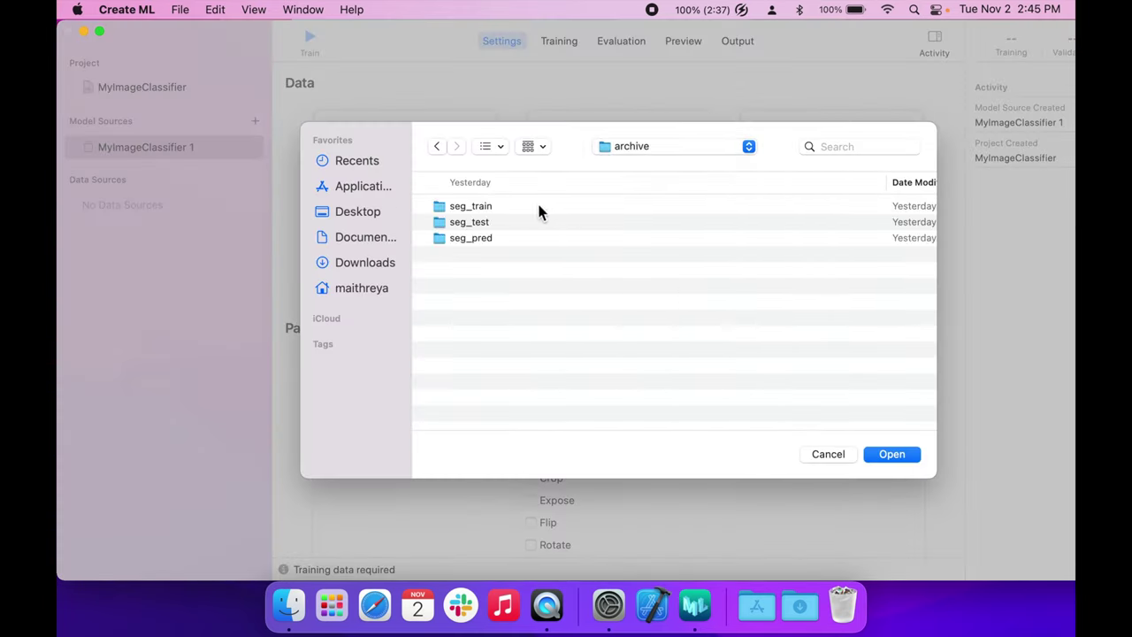
pyautogui.doubleClick(497, 207)
pyautogui.click(498, 207)
pyautogui.doubleClick(637, 208)
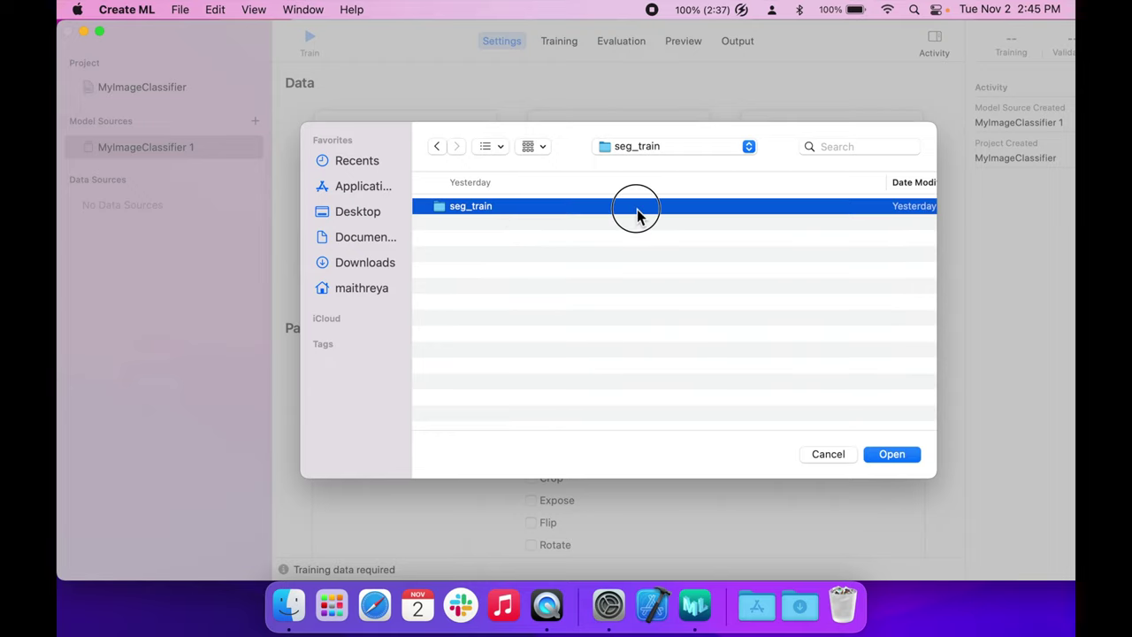
pyautogui.click(493, 249)
pyautogui.click(495, 206)
pyautogui.click(437, 147)
pyautogui.click(478, 208)
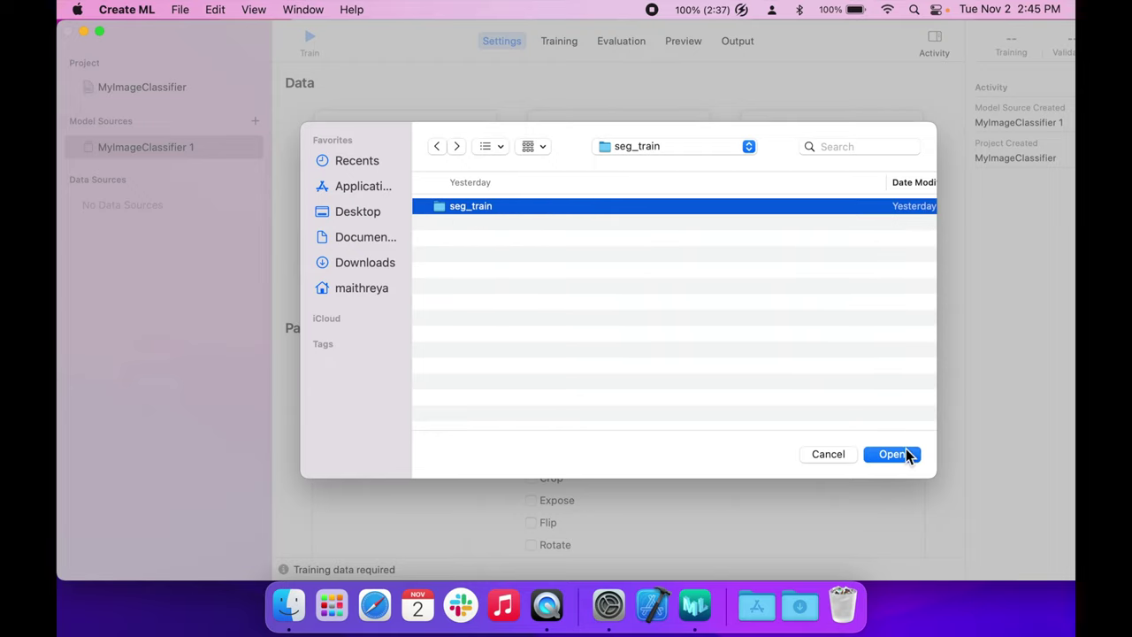
pyautogui.click(895, 455)
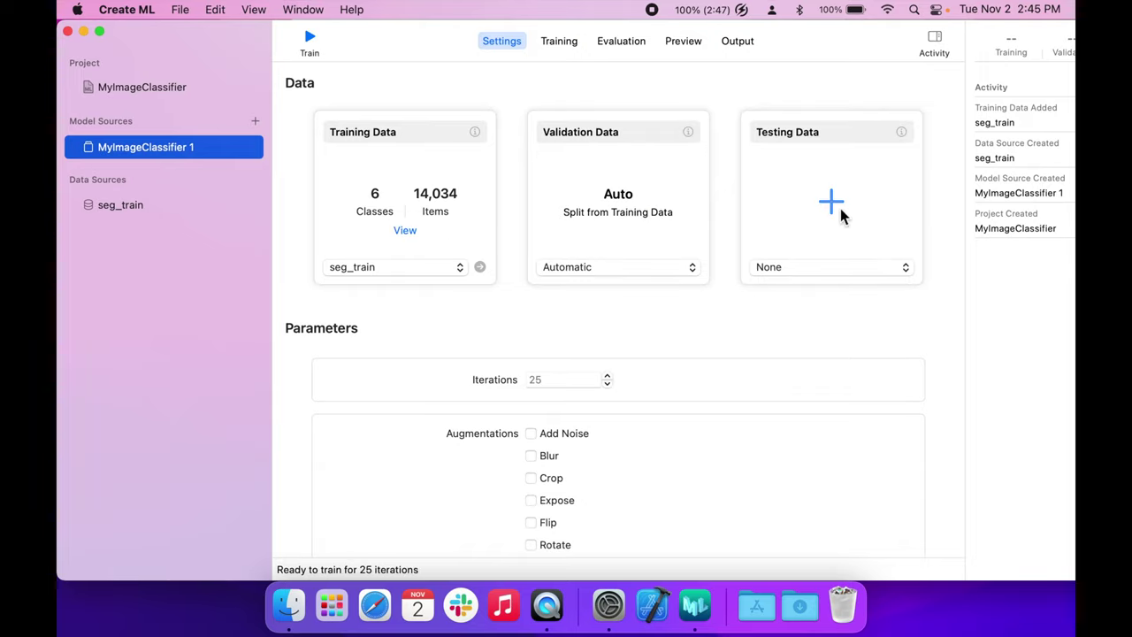
# Step: Add the seg_test folder from the archive folder as the testing data
pyautogui.click(838, 211)
pyautogui.click(617, 211)
pyautogui.click(665, 146)
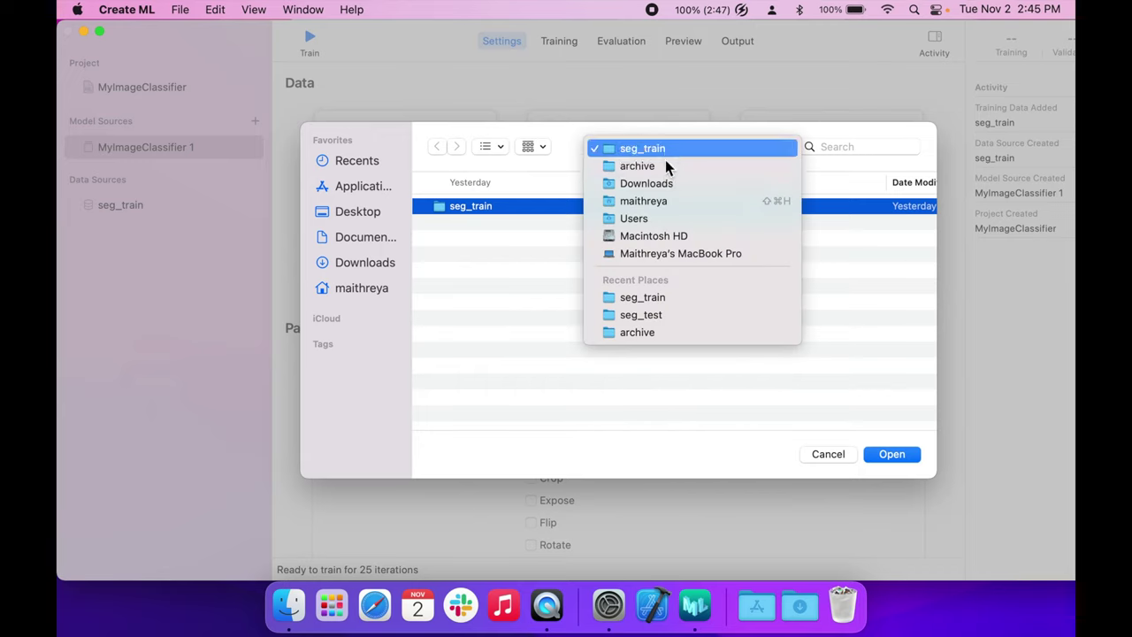
pyautogui.click(667, 165)
pyautogui.doubleClick(538, 220)
pyautogui.click(513, 206)
pyautogui.click(902, 458)
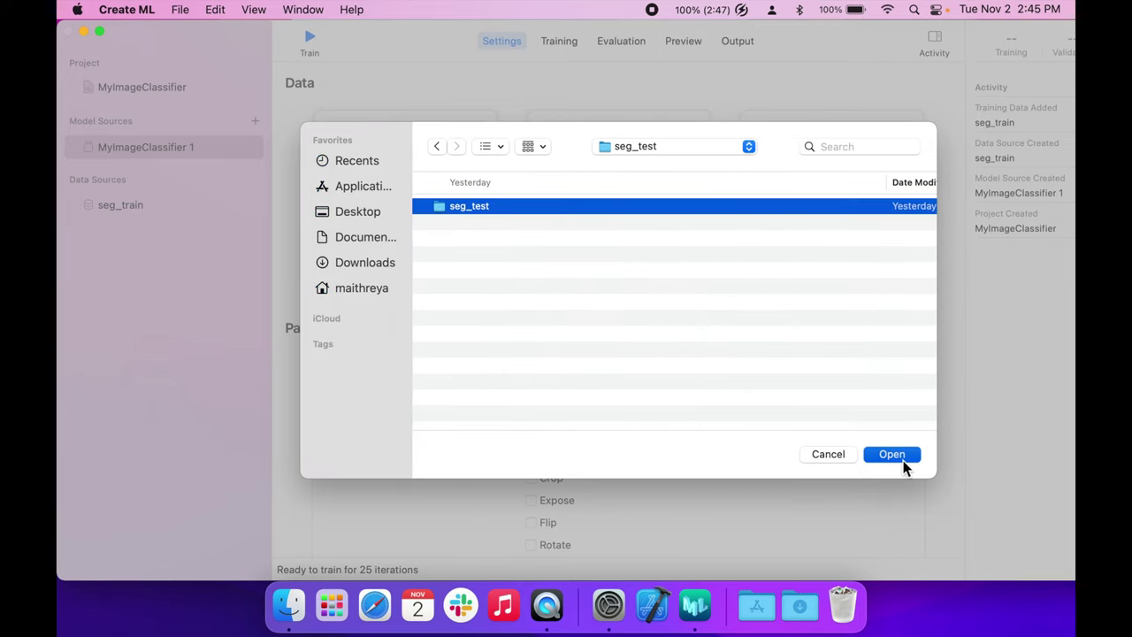
# Step: Start training the image classifier, shift the Create ML window left, and check battery status
pyautogui.click(309, 40)
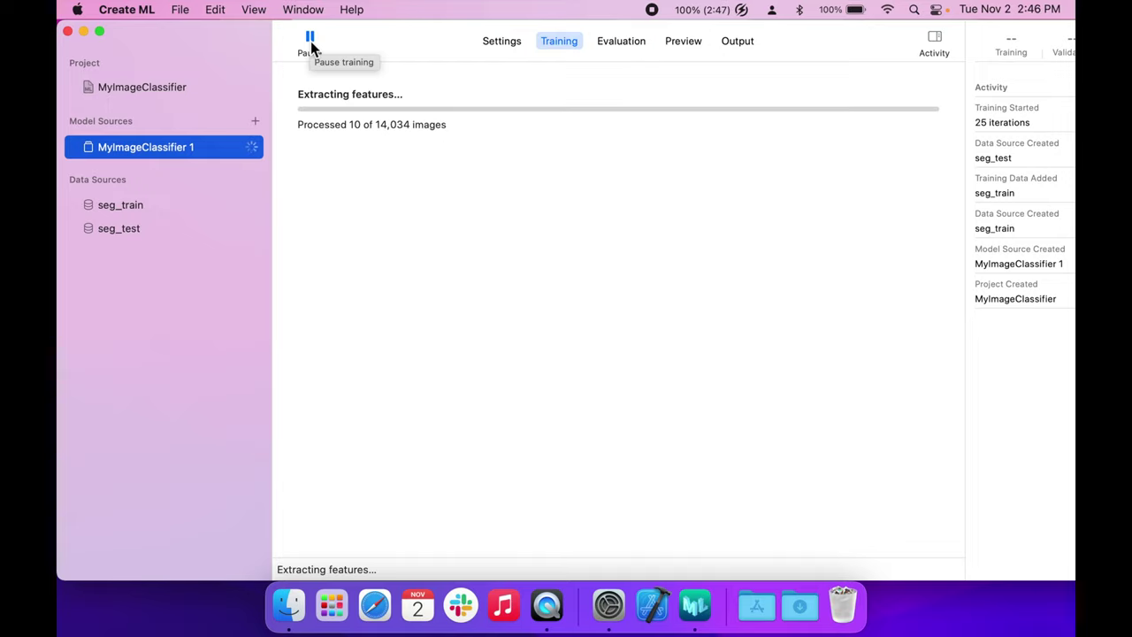
pyautogui.moveTo(442, 42); pyautogui.dragTo(334, 31)
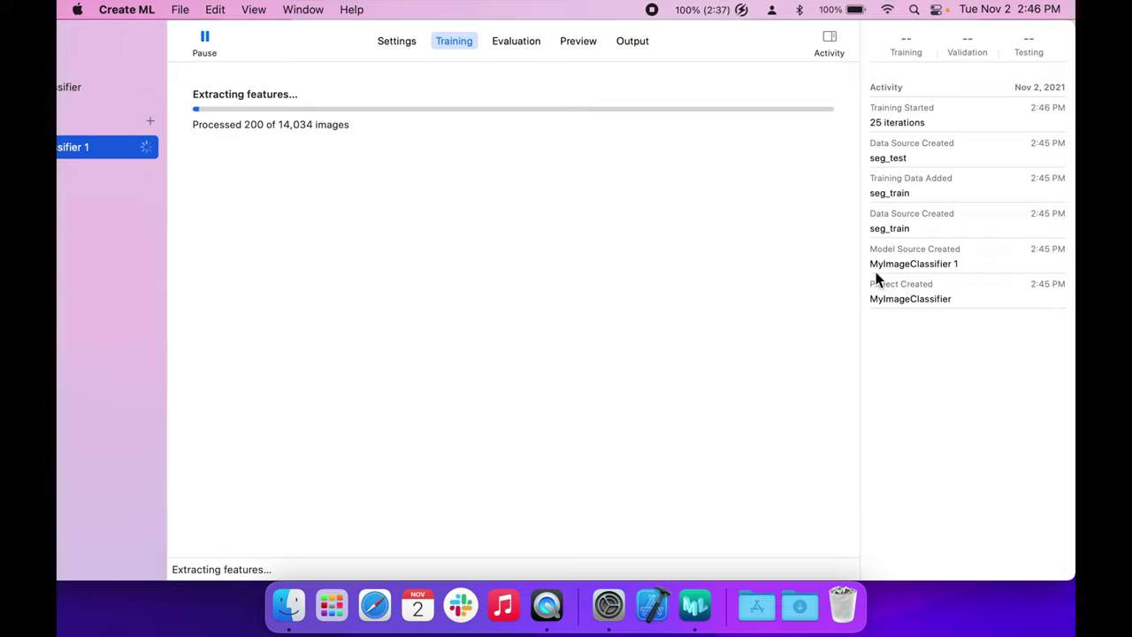
pyautogui.click(733, 11)
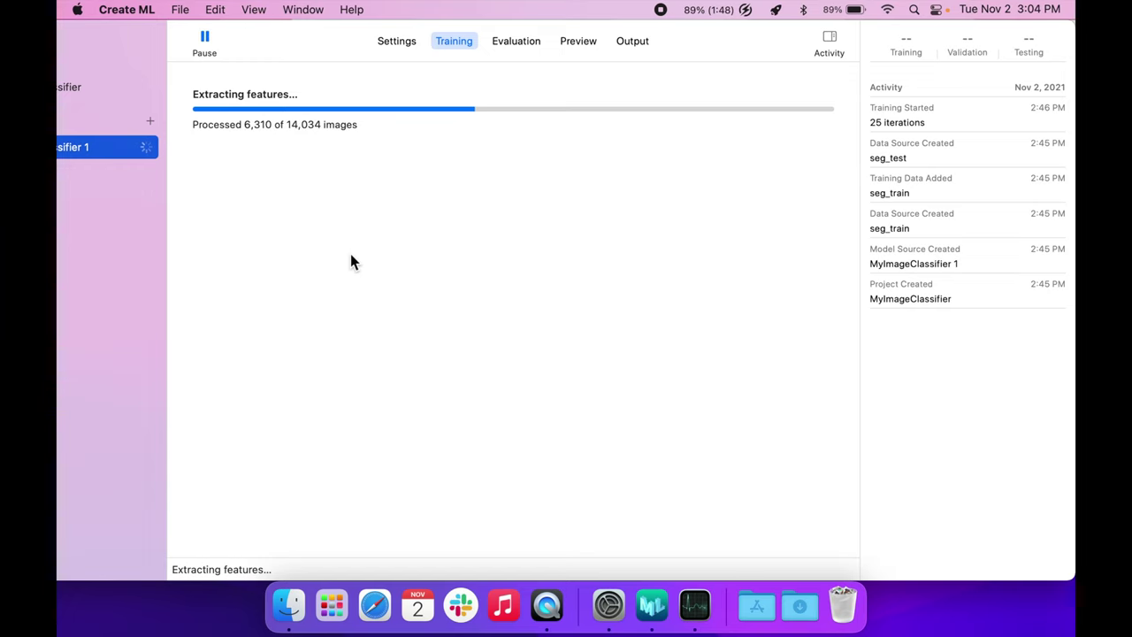
# Step: In Terminal, run sudo powermetrics --samplers smc |grep -i "CPU die temperature" with admin password, then suspend it
pyautogui.press('super+space')
pyautogui.write('term')
pyautogui.press('Return')
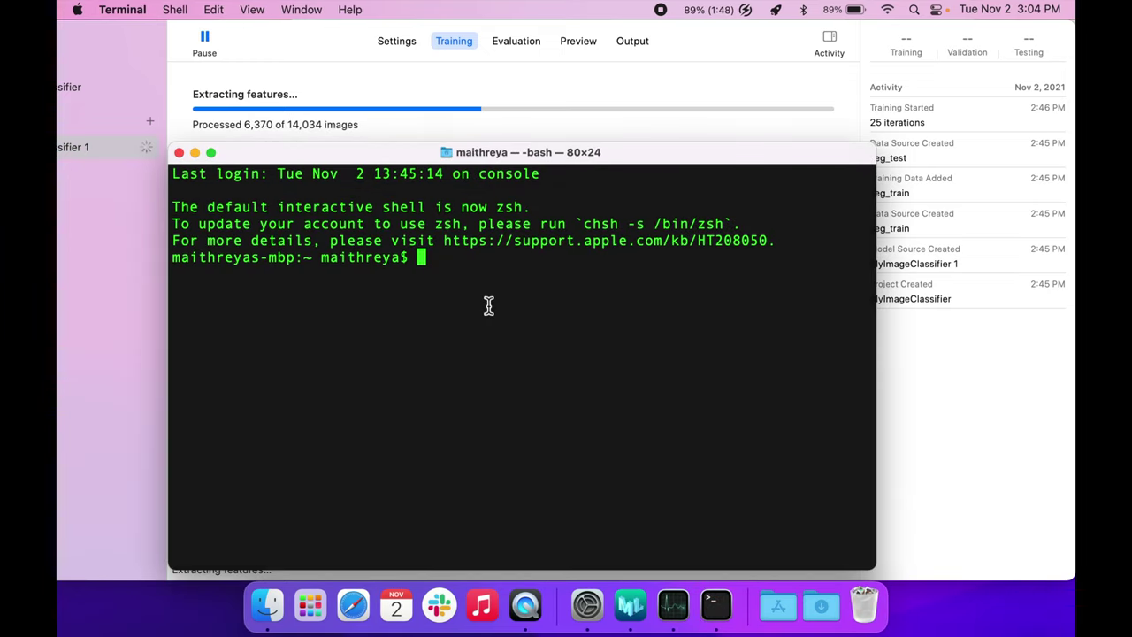
pyautogui.write('sudo powermetrics --samplers smc |grep -i ')
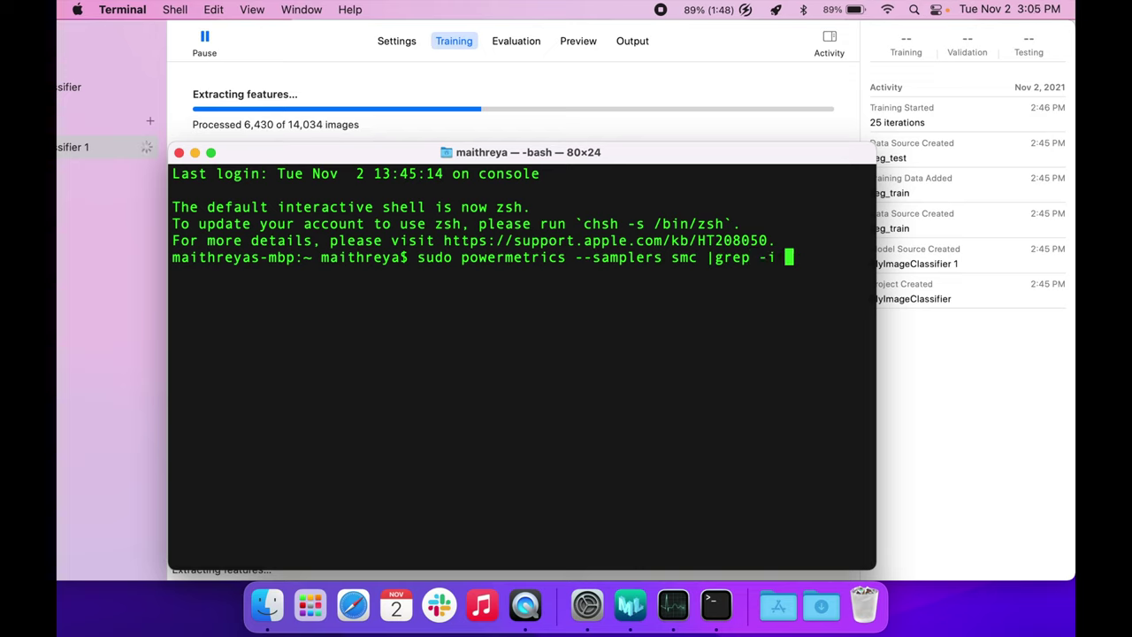
pyautogui.write('"CPU die temperature"')
pyautogui.press('Return')
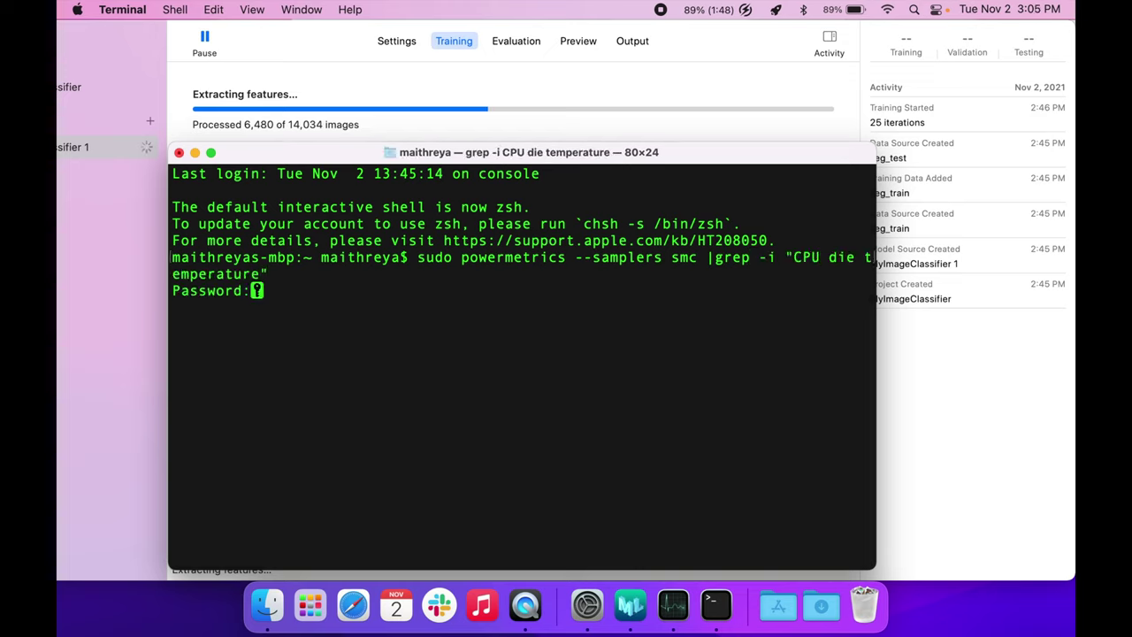
pyautogui.press('Return')
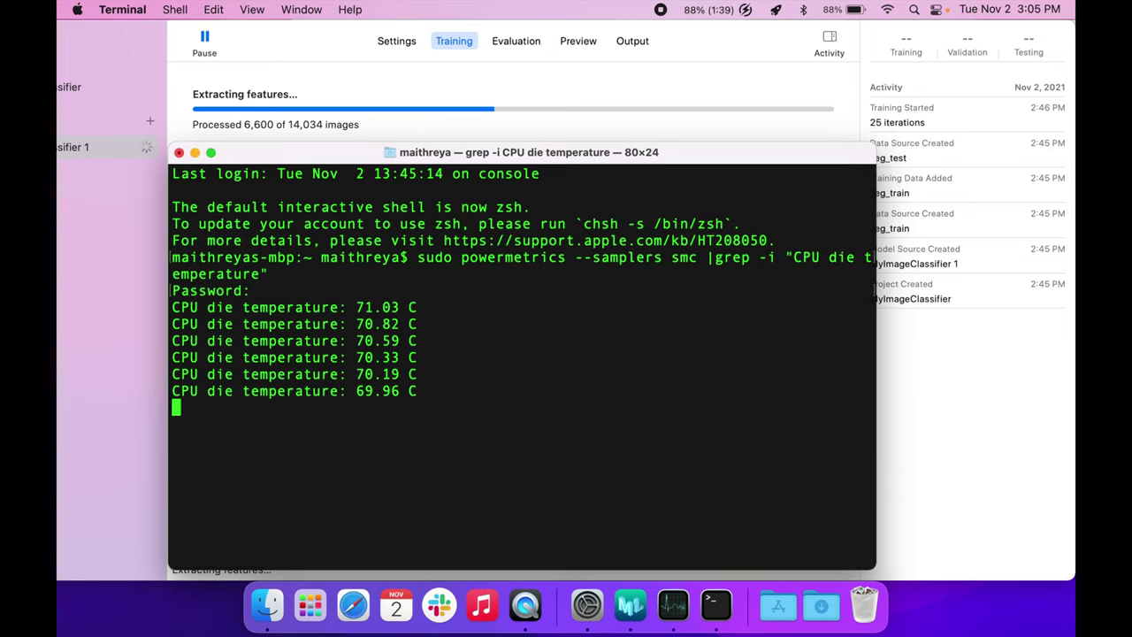
pyautogui.hotkey('ctrl', 'z')
# Step: Quit Terminal, check battery charge and remaining time, and return to the Create ML training window
pyautogui.click(122, 9)
pyautogui.click(133, 195)
pyautogui.click(708, 9)
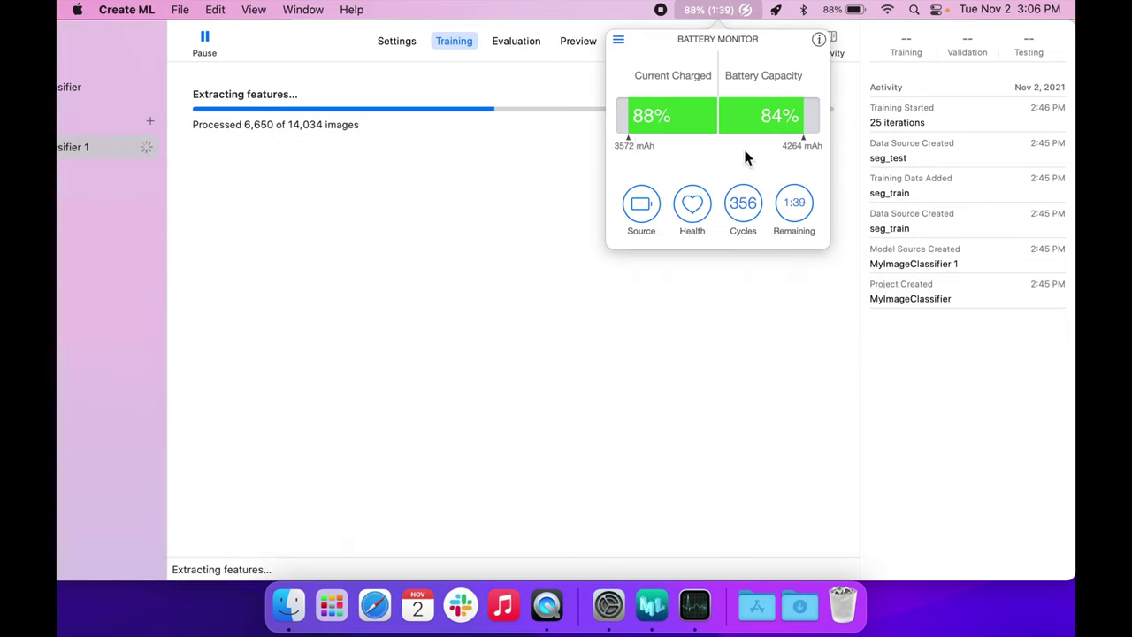
pyautogui.click(548, 197)
pyautogui.click(938, 10)
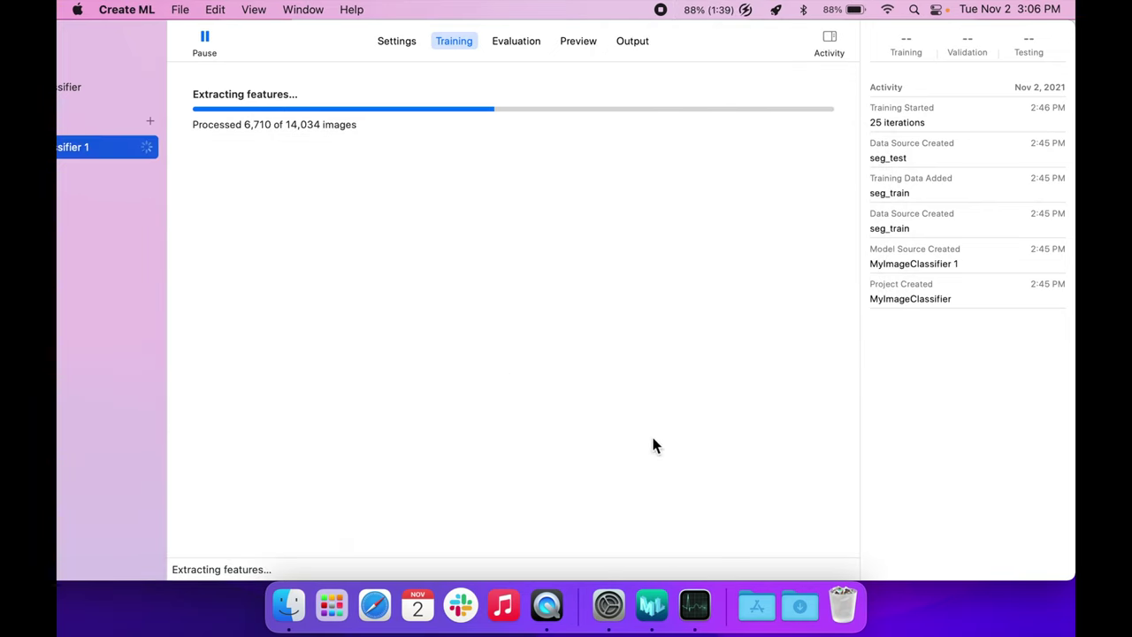
pyautogui.press('super+Tab')
# Step: Rerun the CPU die temperature command in Terminal, move its window left, and check battery charge
pyautogui.click(713, 292)
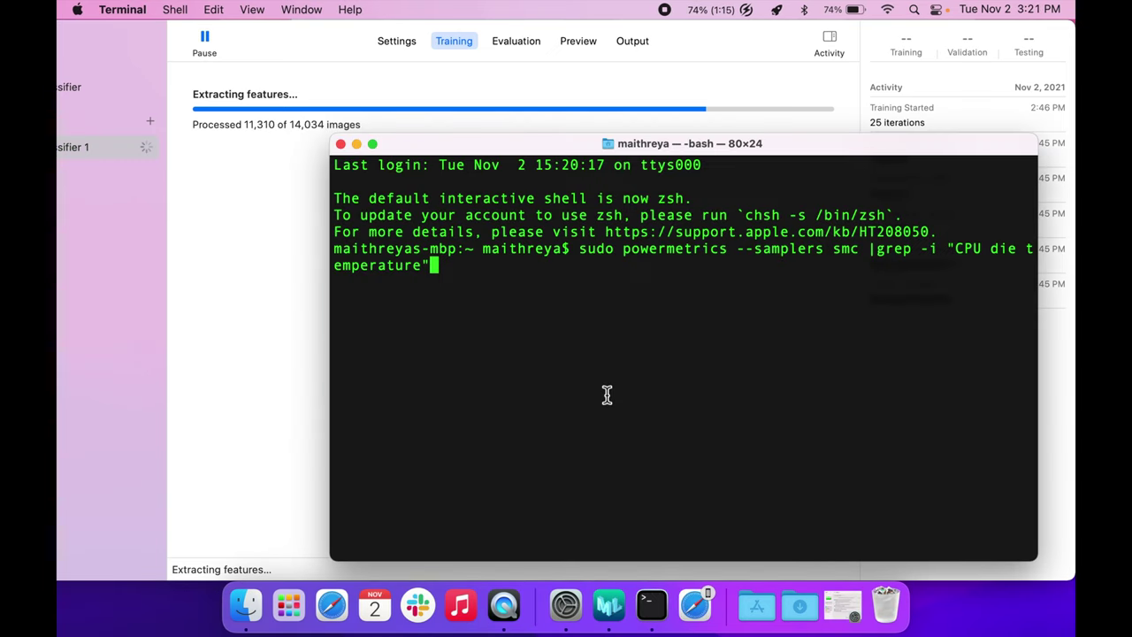
pyautogui.press('Return')
pyautogui.press('Return')
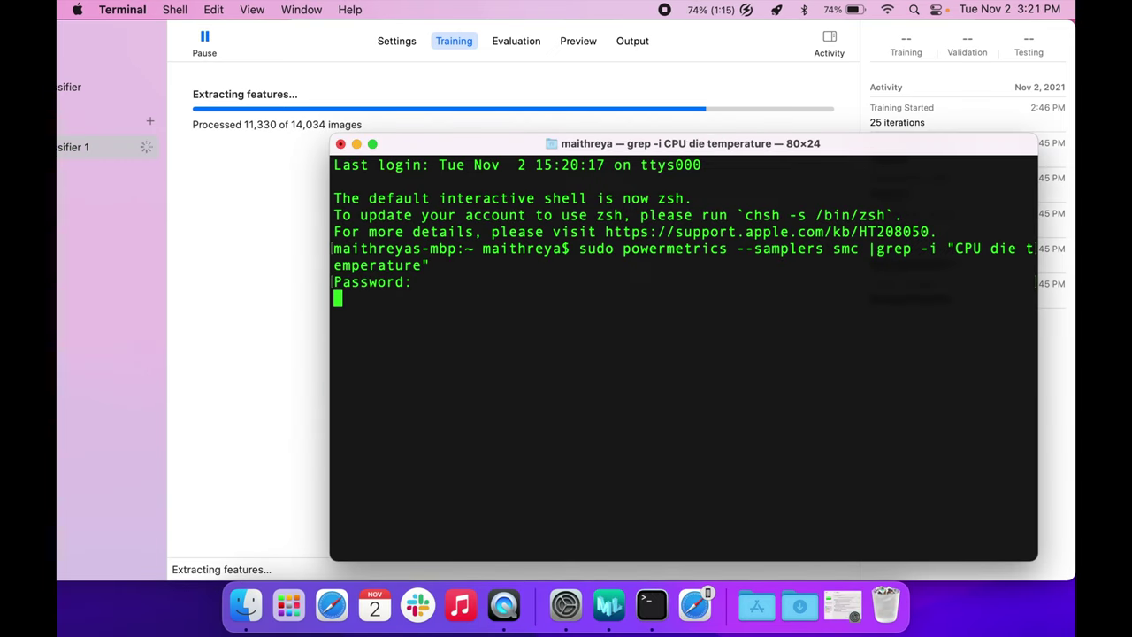
pyautogui.moveTo(615, 144); pyautogui.dragTo(465, 149)
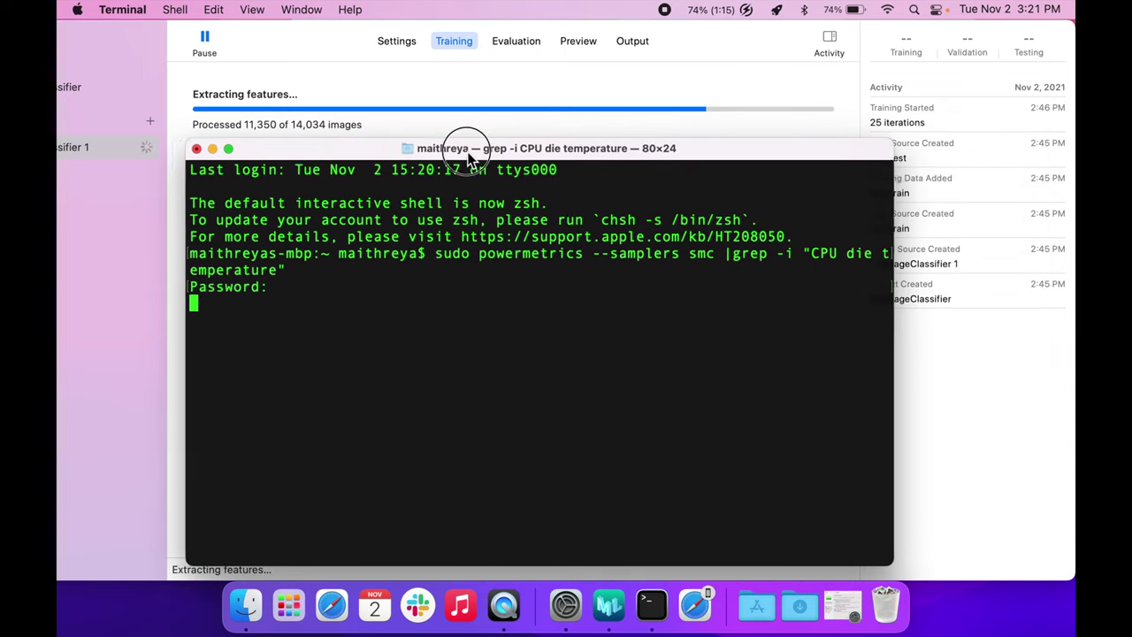
pyautogui.click(702, 9)
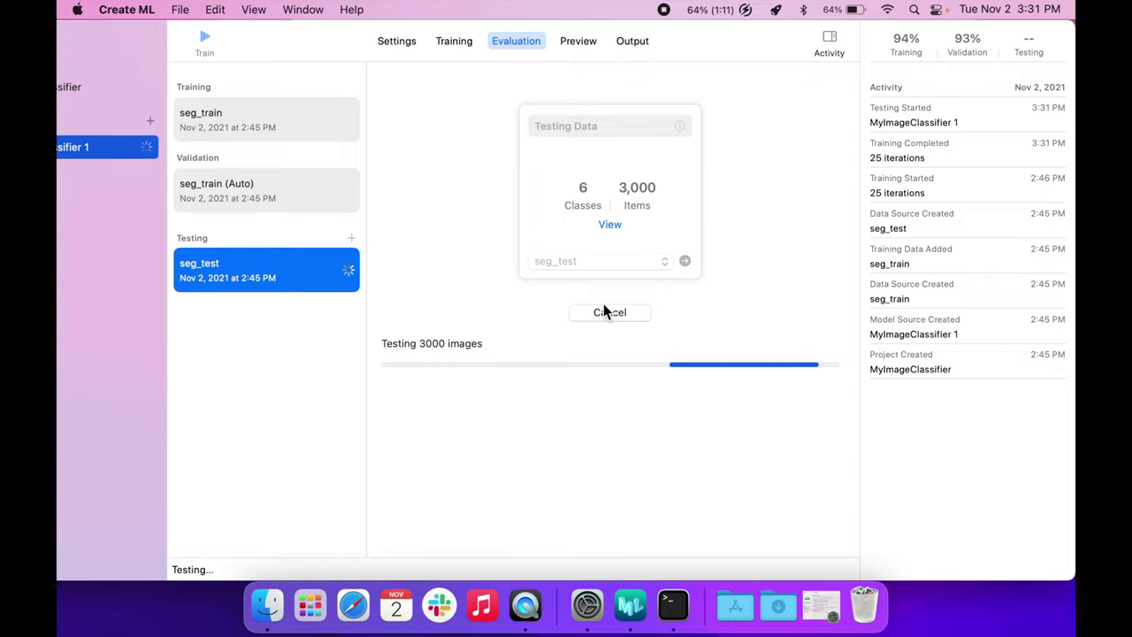
# Step: Check battery charge during testing, raise the Terminal window slightly, then view the battery at 57%
pyautogui.click(710, 9)
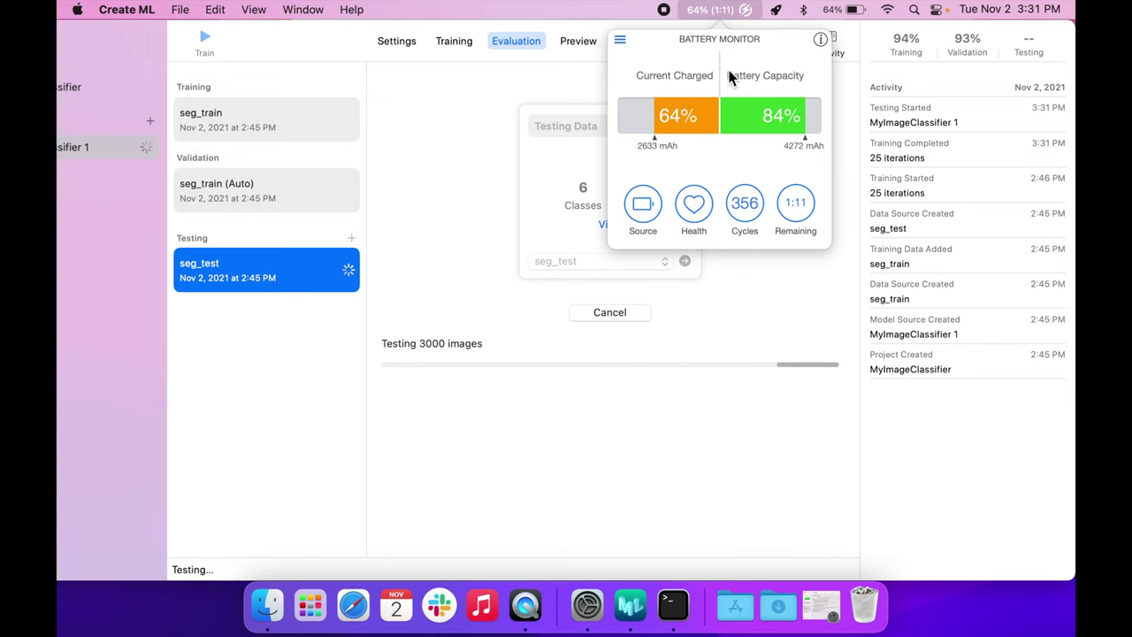
pyautogui.press('super+Tab')
pyautogui.moveTo(859, 150); pyautogui.dragTo(842, 115)
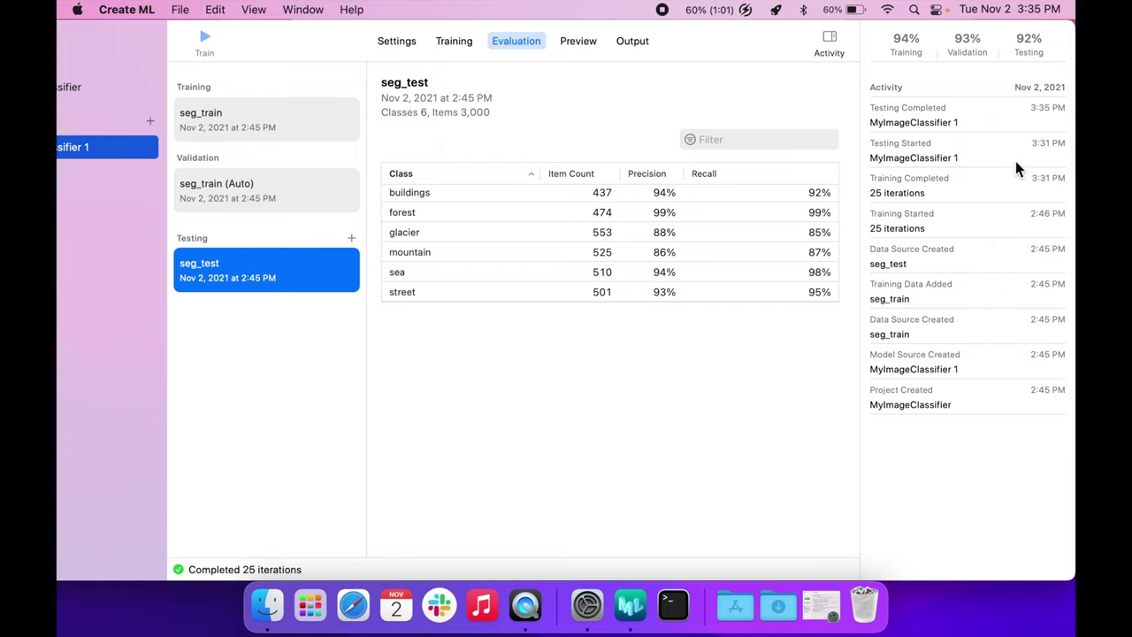
pyautogui.click(705, 11)
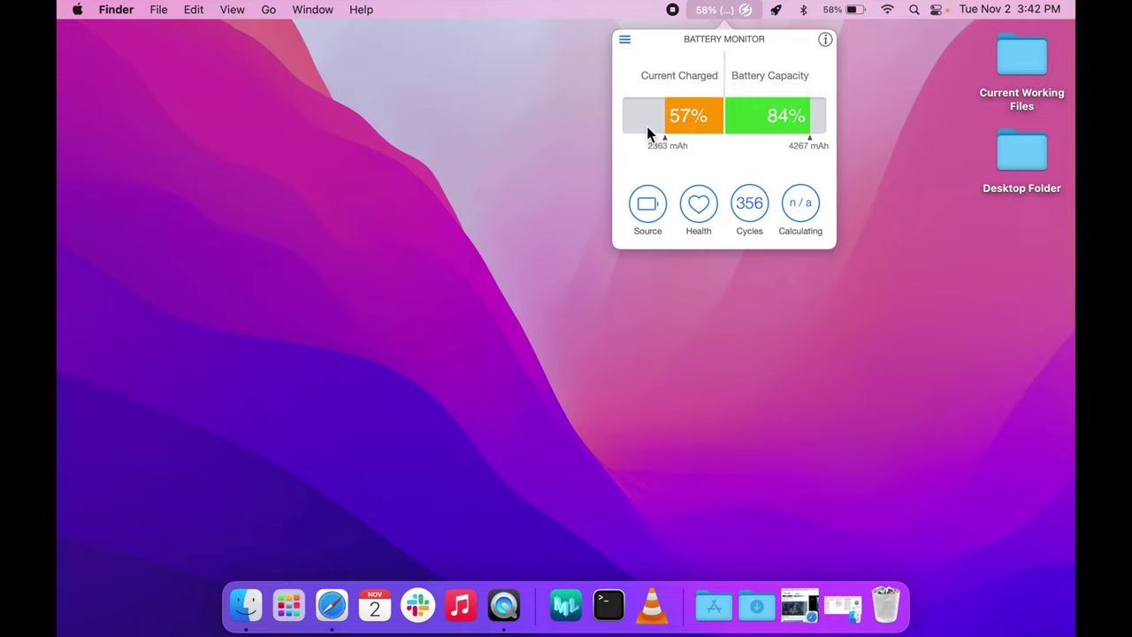
# Step: Dismiss the battery readout, then recheck the battery level during movie playback
pyautogui.click(722, 10)
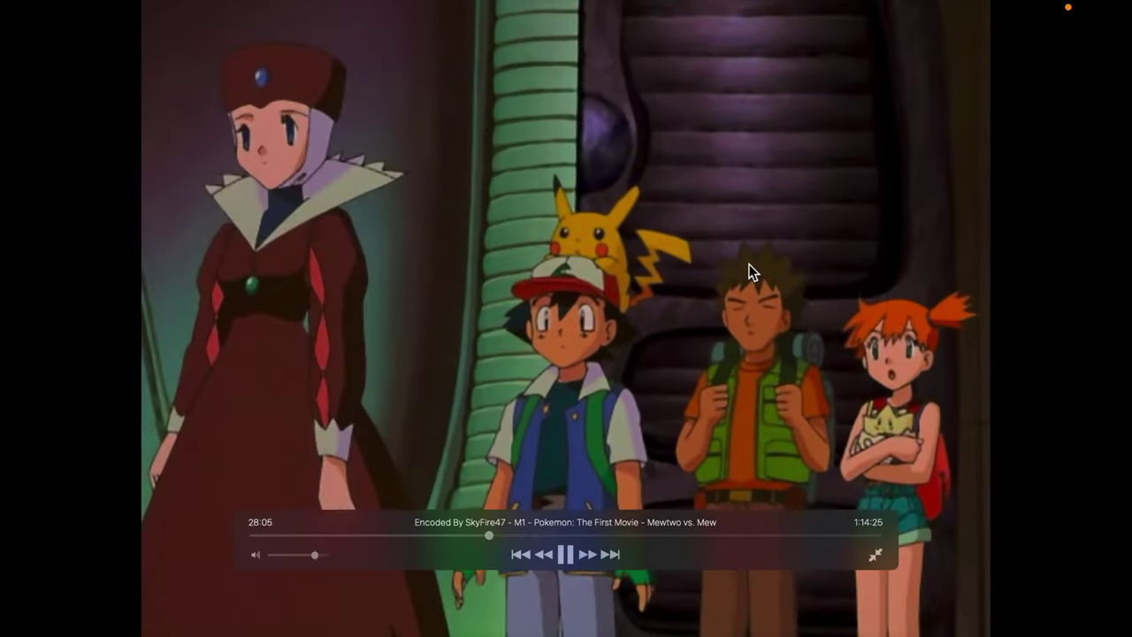
pyautogui.click(742, 10)
pyautogui.click(742, 12)
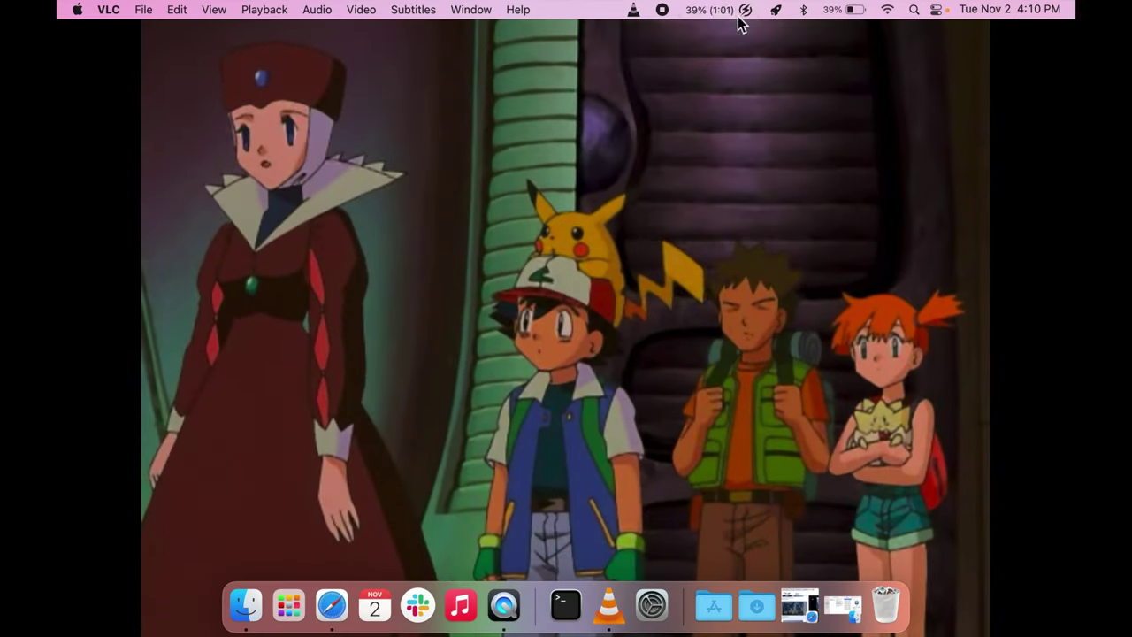
# Step: Exit full-screen playback, move the VLC window right, and quit VLC
pyautogui.doubleClick(639, 310)
pyautogui.moveTo(519, 27); pyautogui.dragTo(854, 27)
pyautogui.click(255, 201)
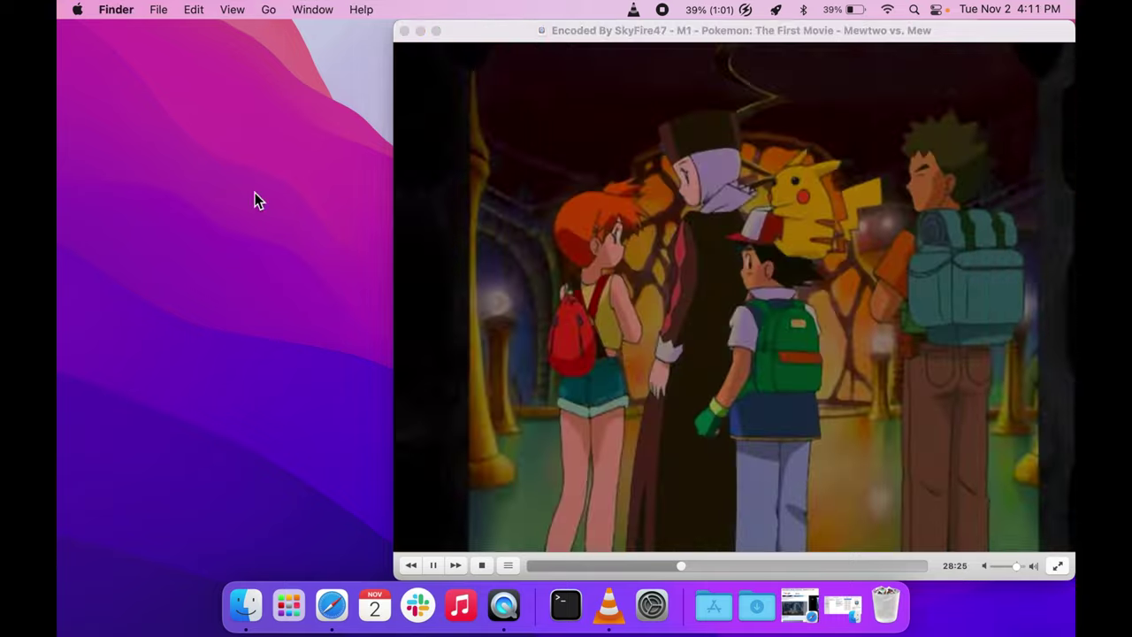
pyautogui.click(551, 346)
pyautogui.click(109, 9)
pyautogui.click(157, 268)
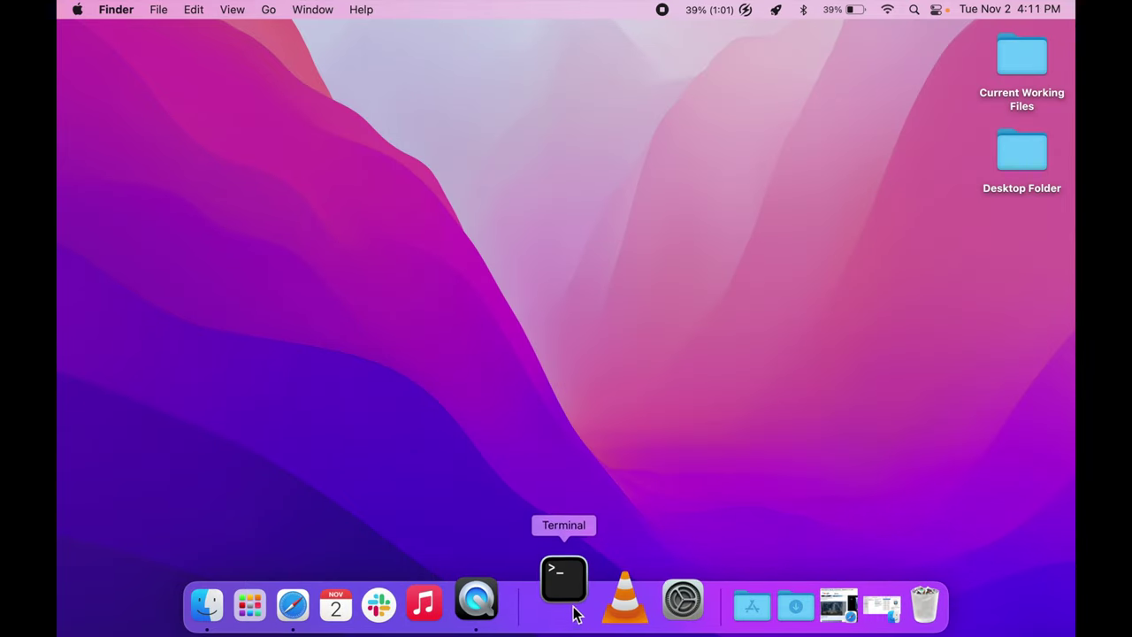
pyautogui.click(574, 609)
# Step: Rerun the CPU temperature monitor (about 72–73 °C), suspend it, and quit Terminal, terminating the process
pyautogui.write('sudo powermetrics --samplers smc |grep -i "CPU die temperature"')
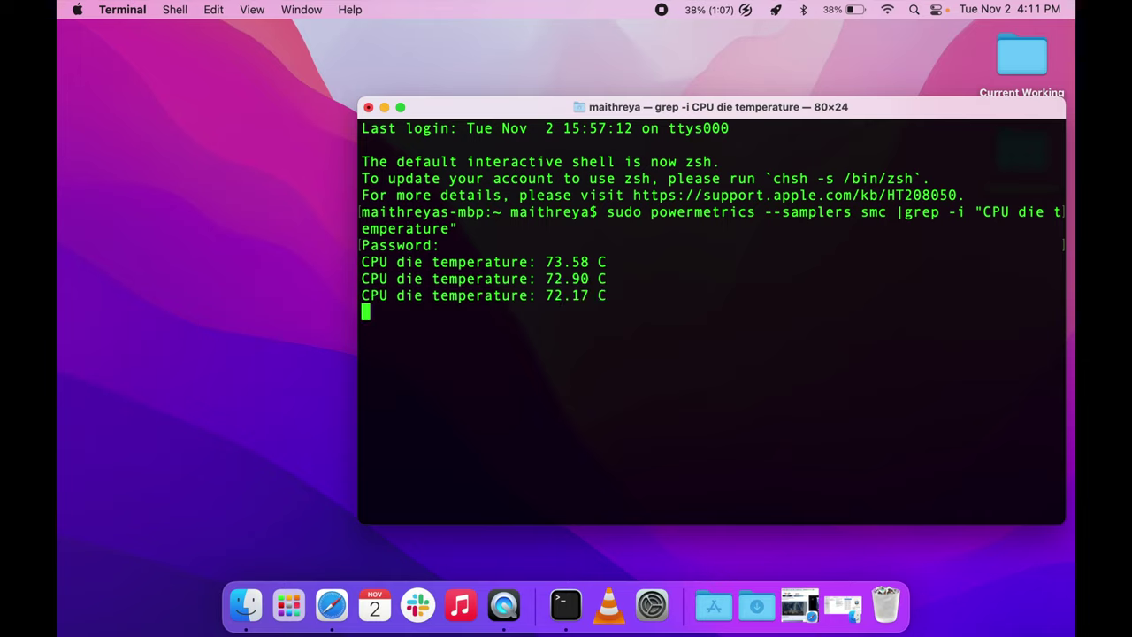
pyautogui.hotkey('ctrl', 'z')
pyautogui.click(122, 8)
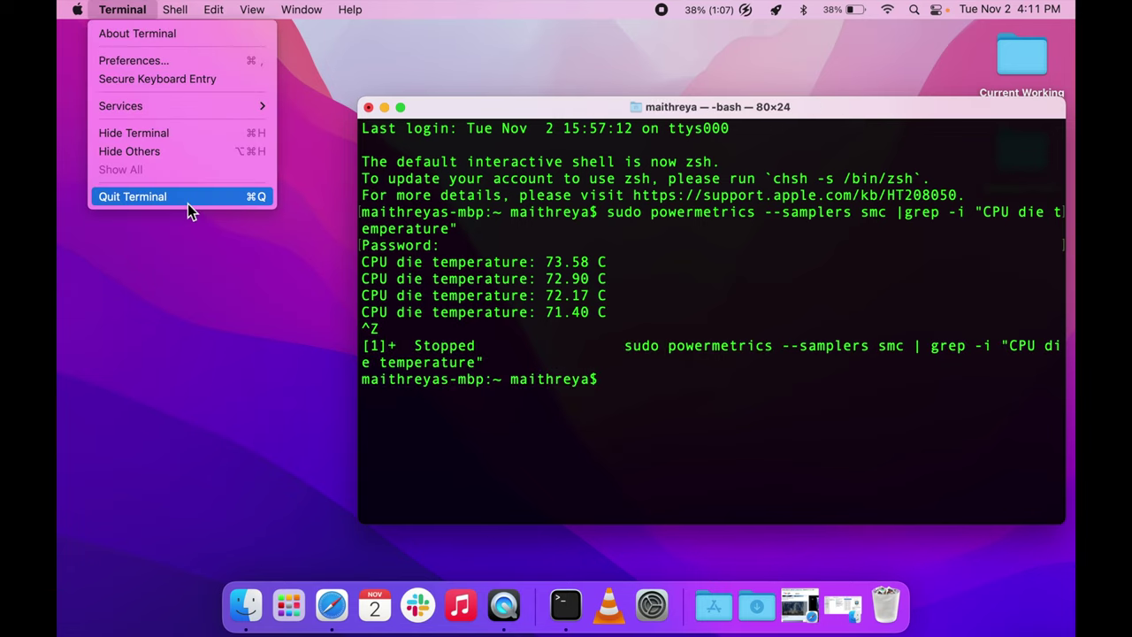
pyautogui.click(186, 200)
pyautogui.press('Return')
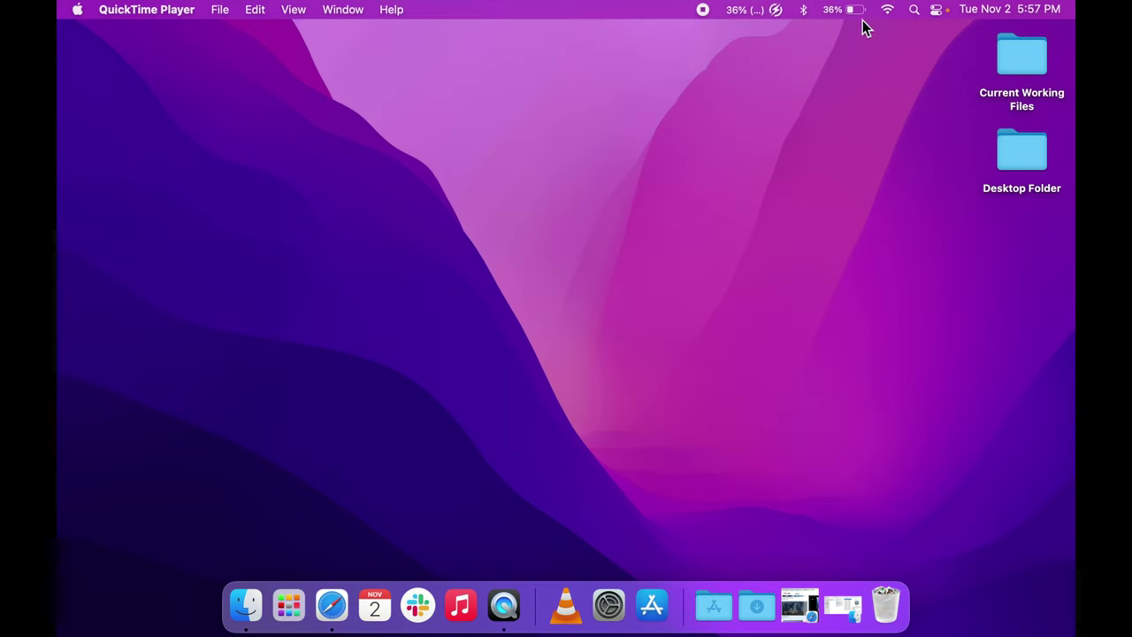
pyautogui.click(855, 10)
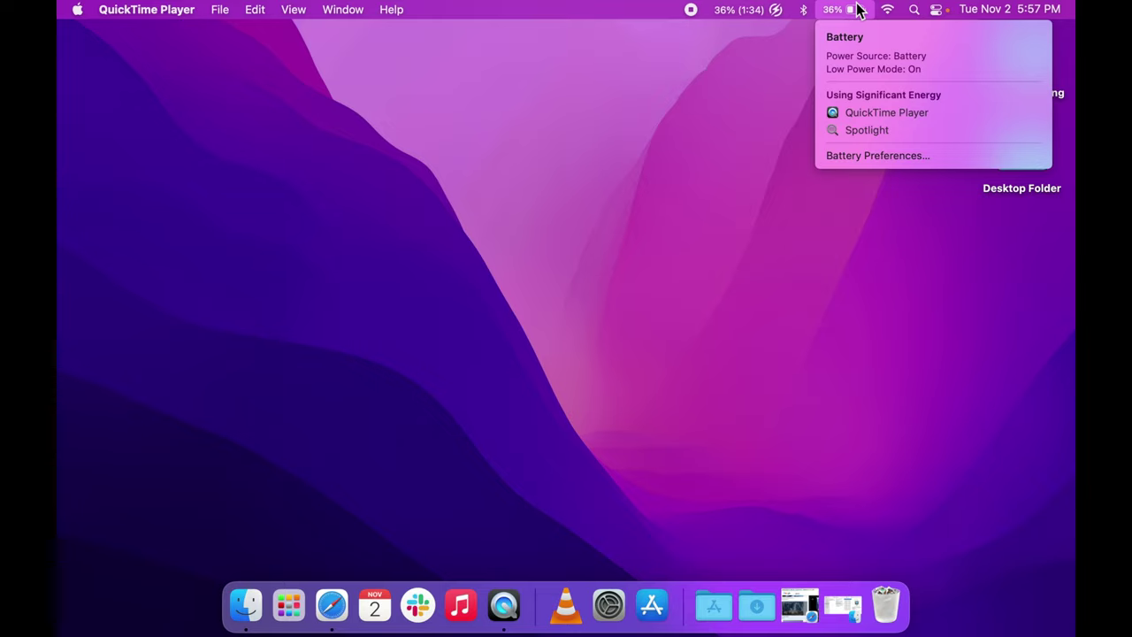
# Step: Close the battery status summary
pyautogui.click(855, 9)
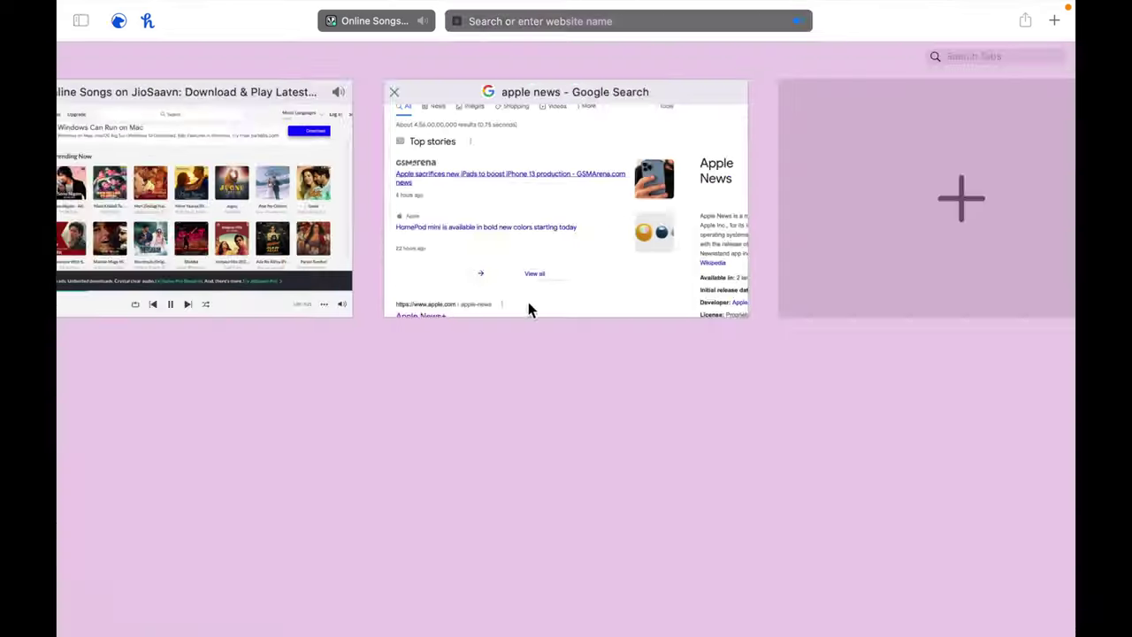
# Step: In the Google 'apple news' results, open the Zee Business article in a new tab and load page two
pyautogui.click(528, 306)
pyautogui.scroll(-5, 528, 338)
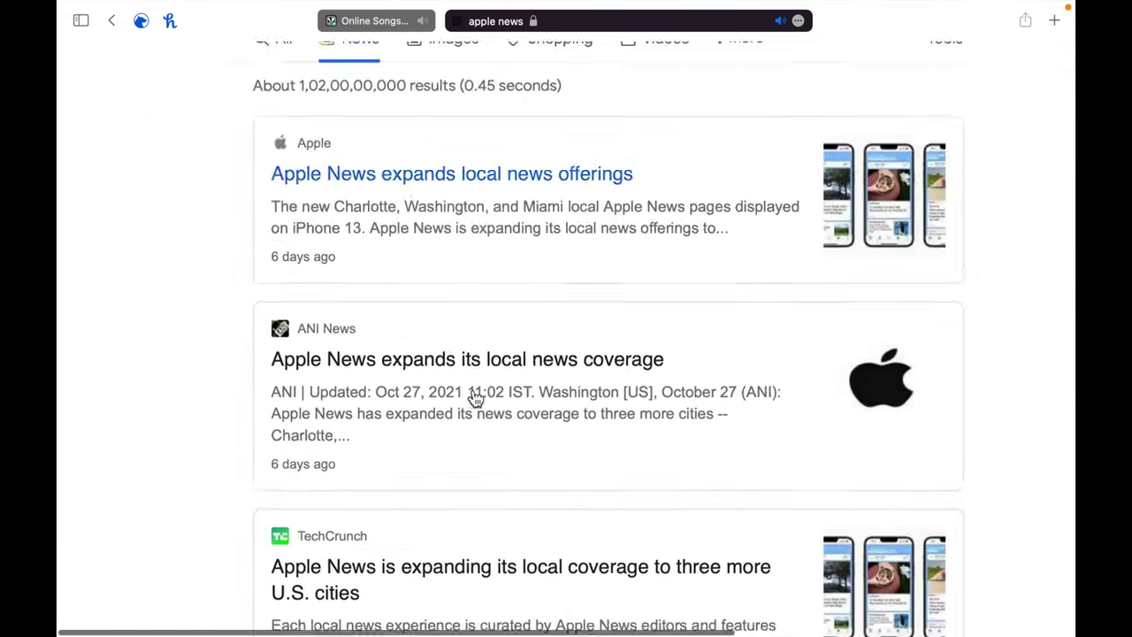
pyautogui.scroll(-10, 475, 399)
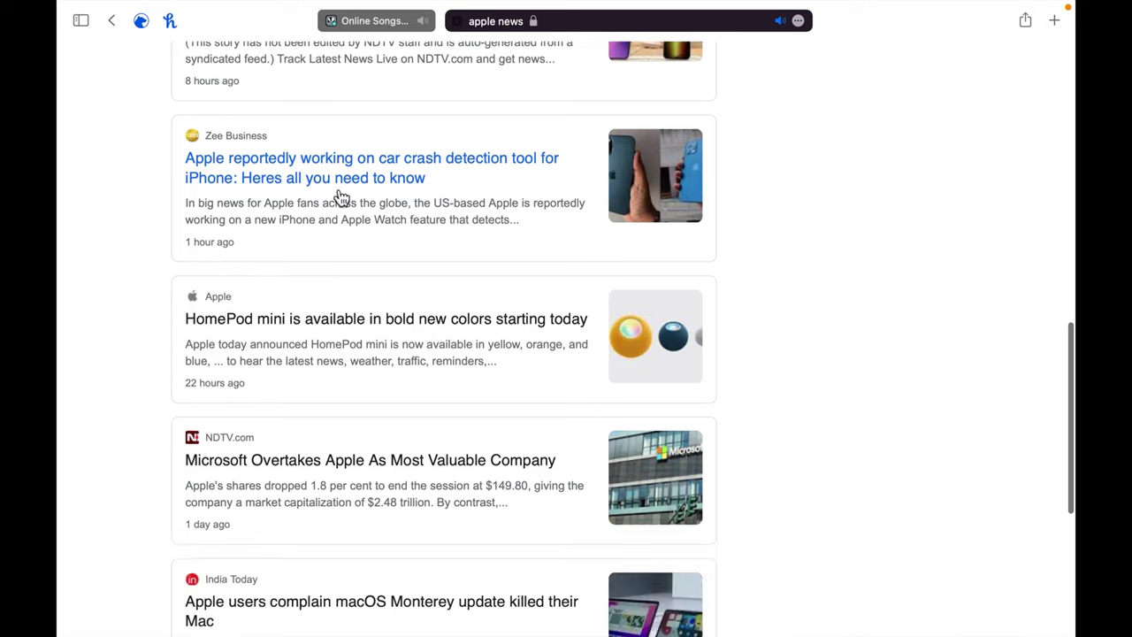
pyautogui.keyDown('super'); pyautogui.click(340, 197); pyautogui.keyUp('super')
pyautogui.scroll(-5, 486, 177)
pyautogui.click(368, 556)
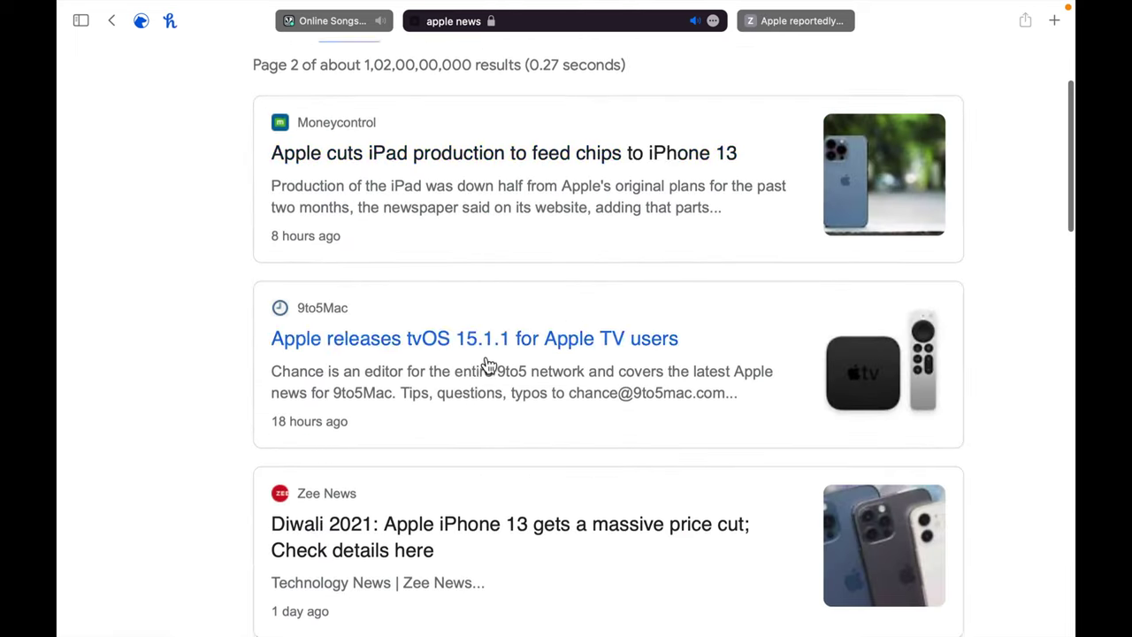
# Step: Open the Forbes iPhone mistake article, close the Zee Business tab, and read Forbes in Reader view
pyautogui.scroll(-15, 487, 365)
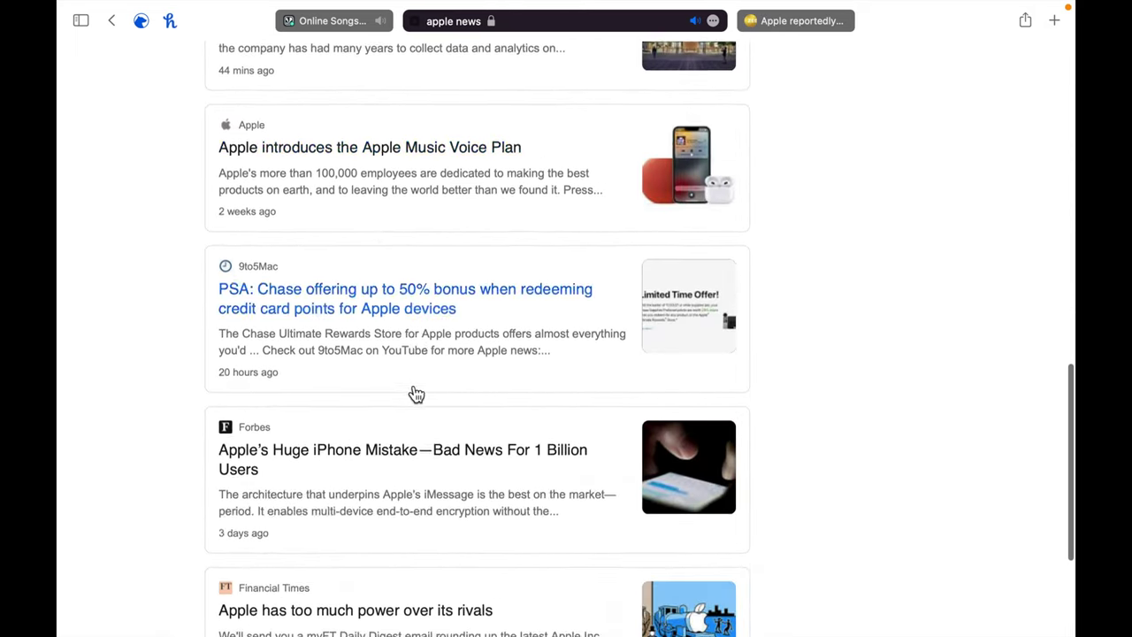
pyautogui.scroll(-3, 416, 393)
pyautogui.keyDown('super'); pyautogui.click(397, 336); pyautogui.keyUp('super')
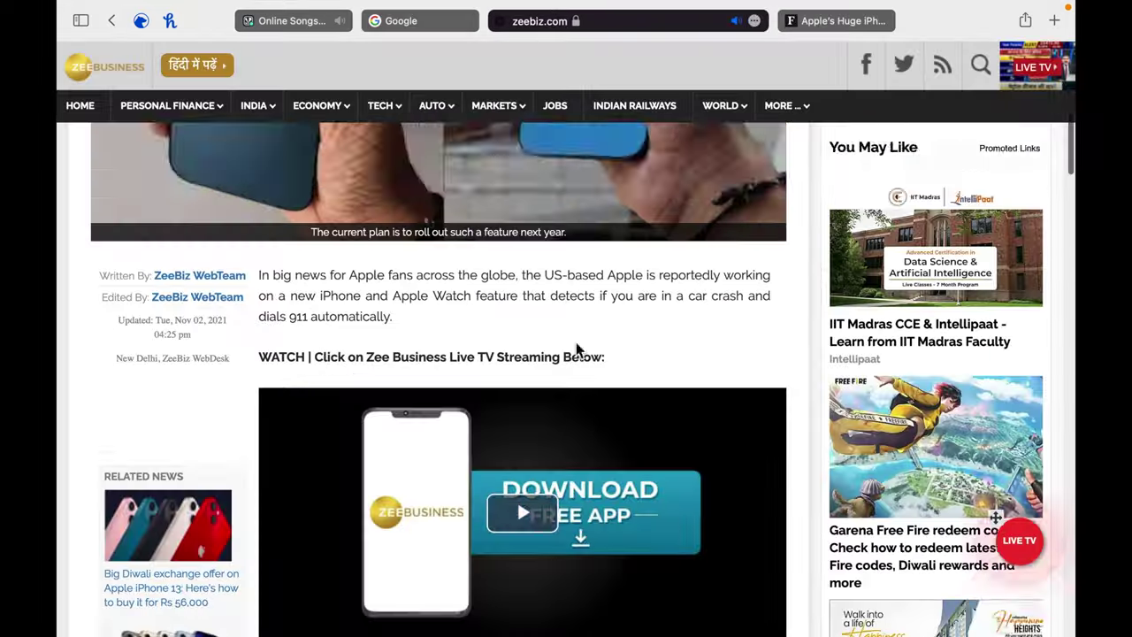
pyautogui.press('super+w')
pyautogui.scroll(-10, 531, 354)
pyautogui.press('shift+super+r')
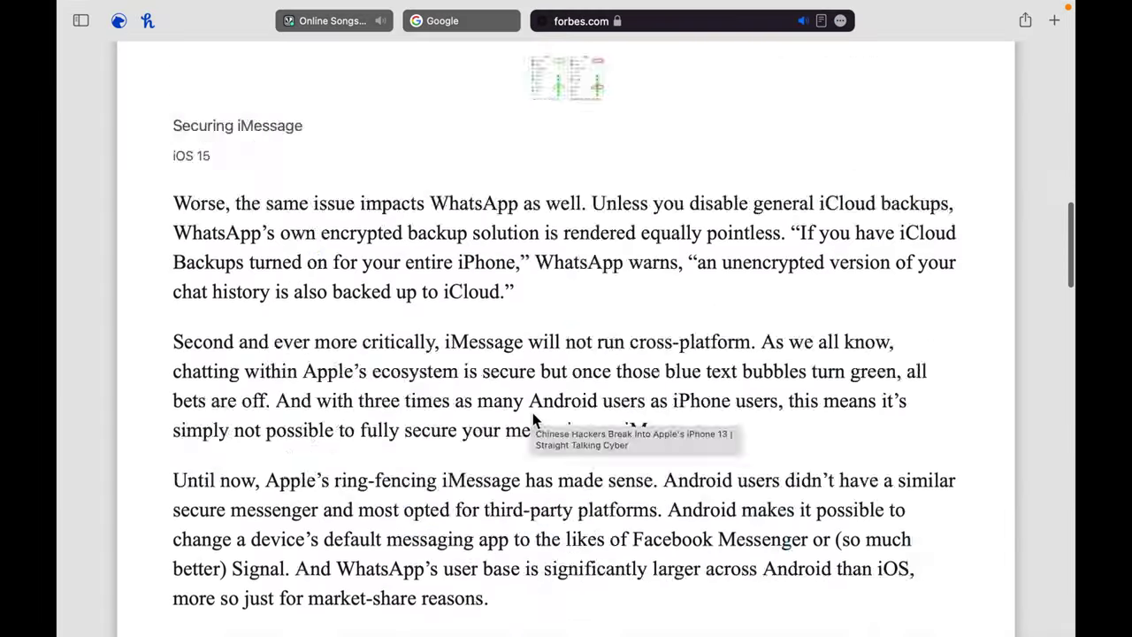
pyautogui.scroll(-10, 619, 265)
pyautogui.scroll(-5, 531, 360)
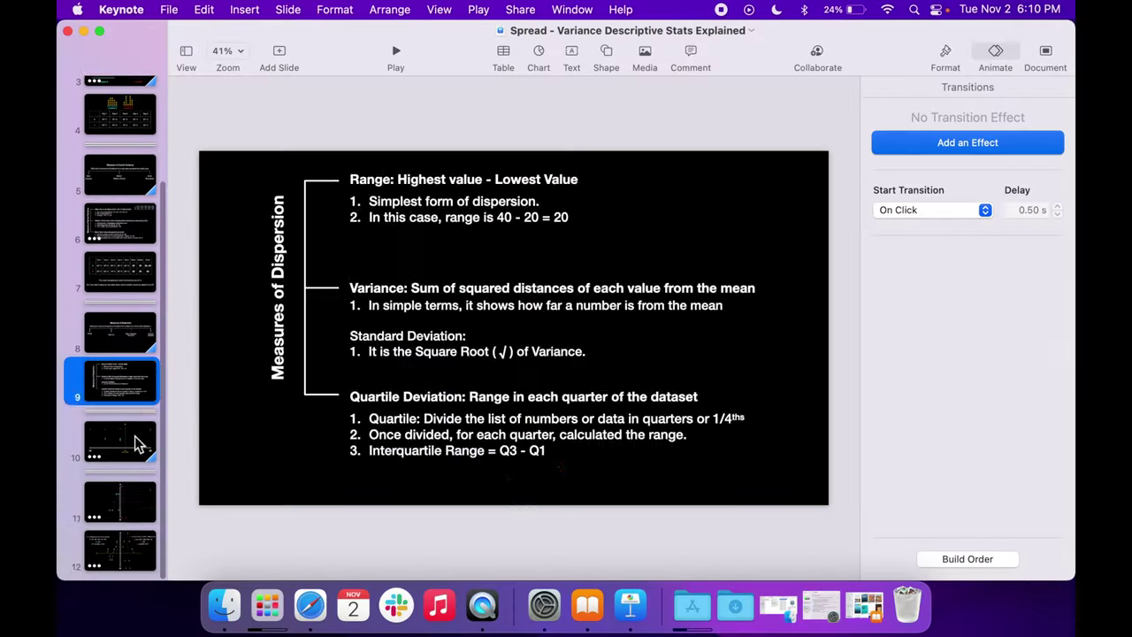
# Step: On slide 13, give the selected green suns an Appear build-in effect
pyautogui.scroll(-5, 109, 442)
pyautogui.click(109, 576)
pyautogui.keyDown('shift'); pyautogui.click(407, 330); pyautogui.keyUp('shift')
pyautogui.keyDown('shift'); pyautogui.click(460, 329); pyautogui.keyUp('shift')
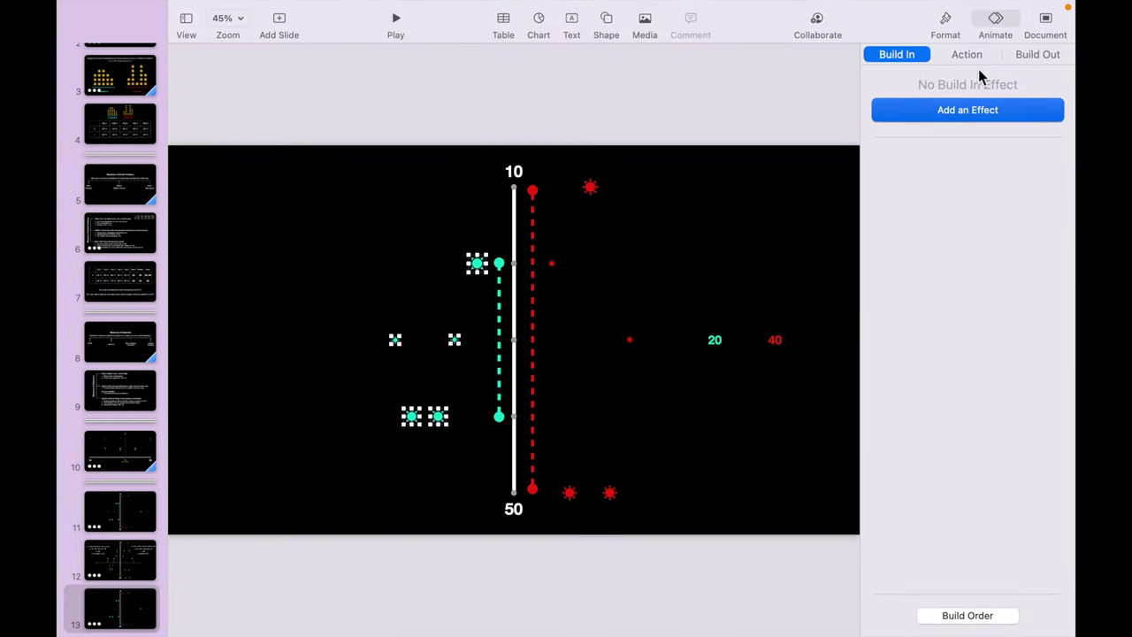
pyautogui.click(1001, 109)
pyautogui.click(907, 238)
# Step: Move the red sun builds up right after the green suns, preview, then select the 50 - 10 caption
pyautogui.click(968, 615)
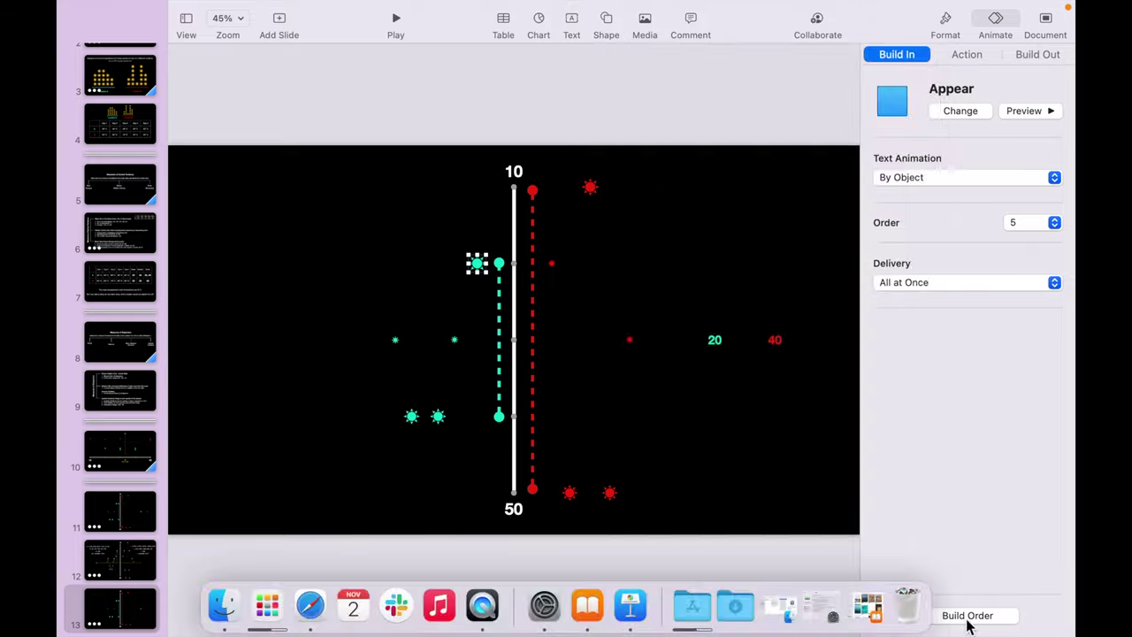
pyautogui.click(968, 615)
pyautogui.click(693, 276)
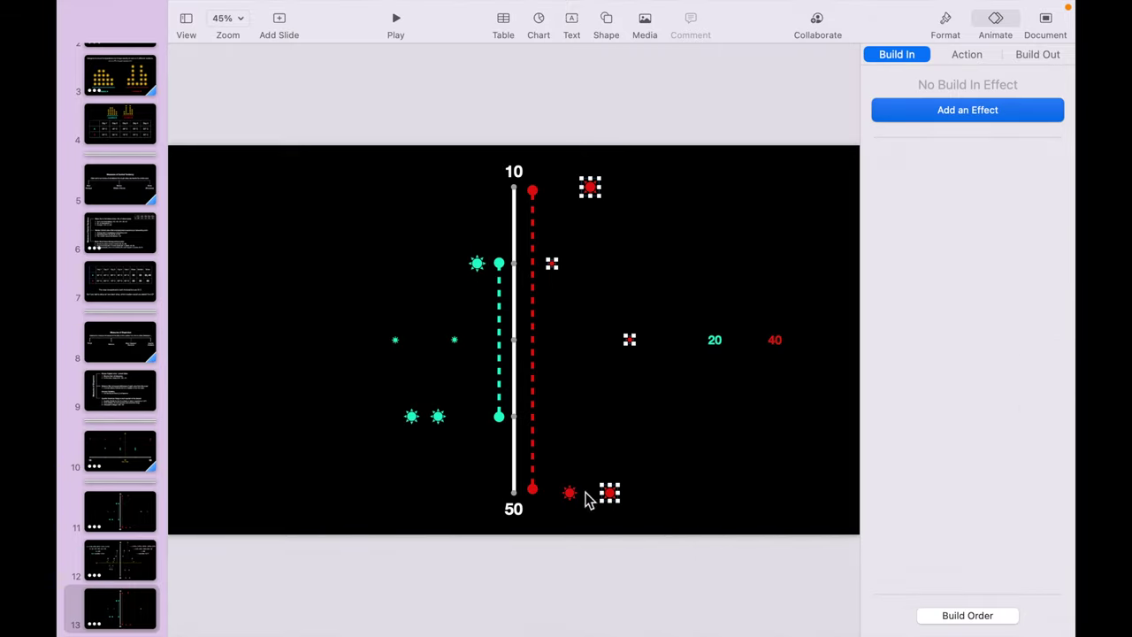
pyautogui.click(849, 459)
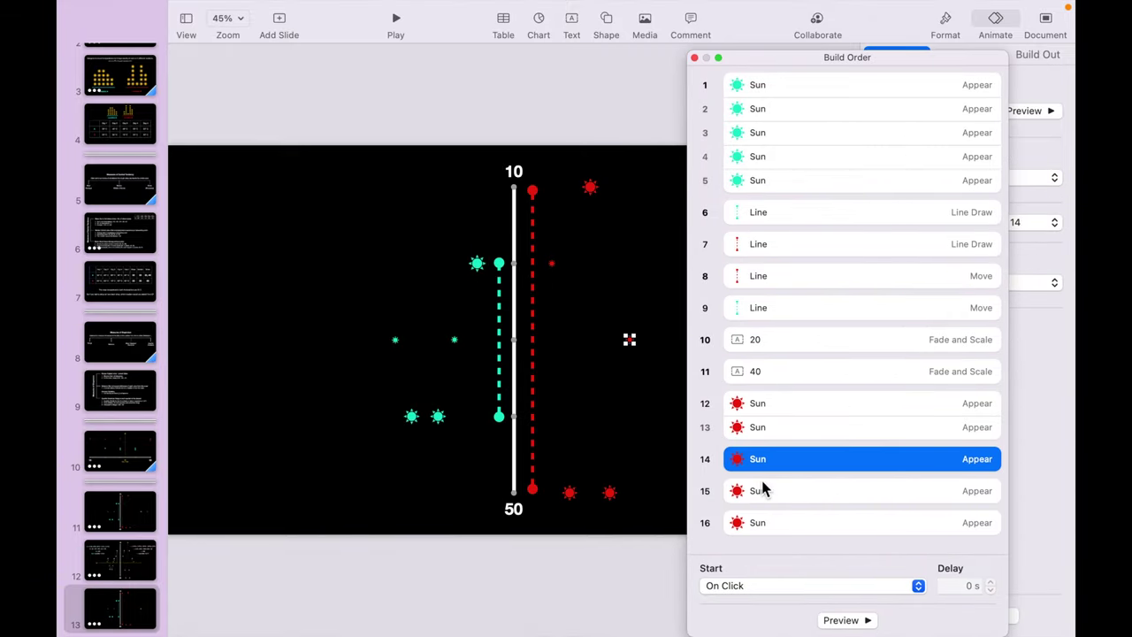
pyautogui.click(767, 519)
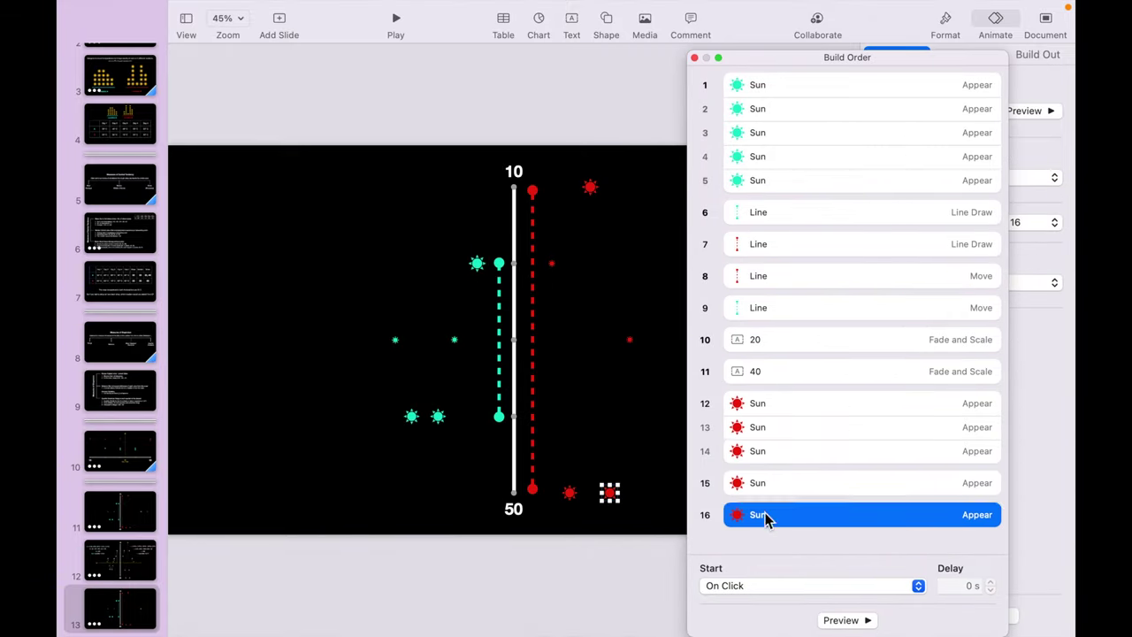
pyautogui.moveTo(766, 518); pyautogui.dragTo(766, 455)
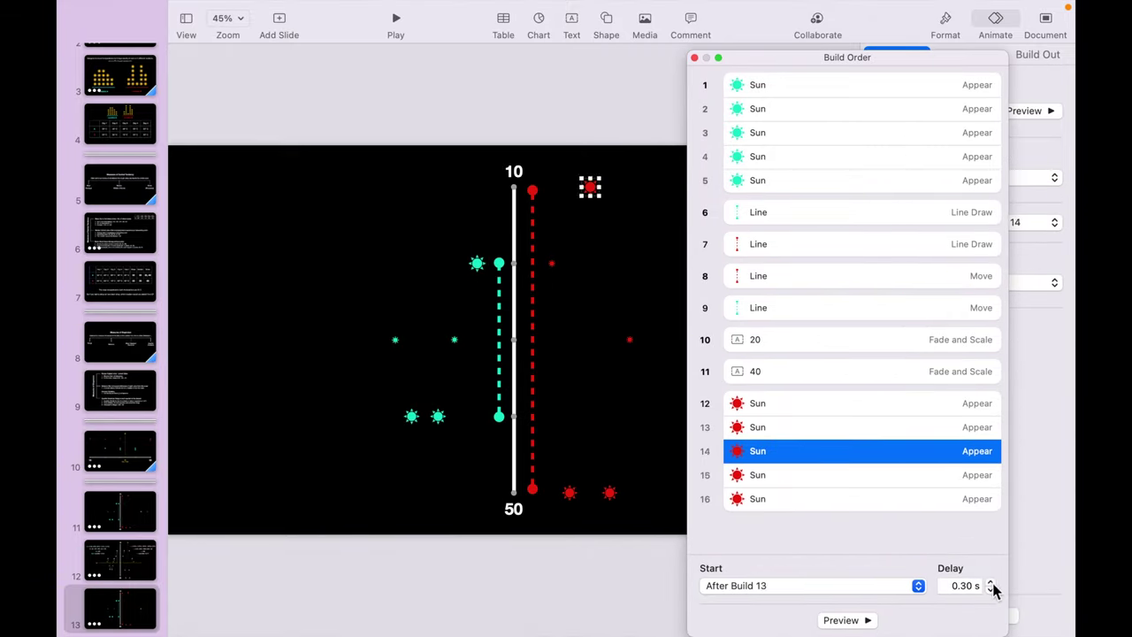
pyautogui.press('Down')
pyautogui.press('Down')
pyautogui.click(848, 620)
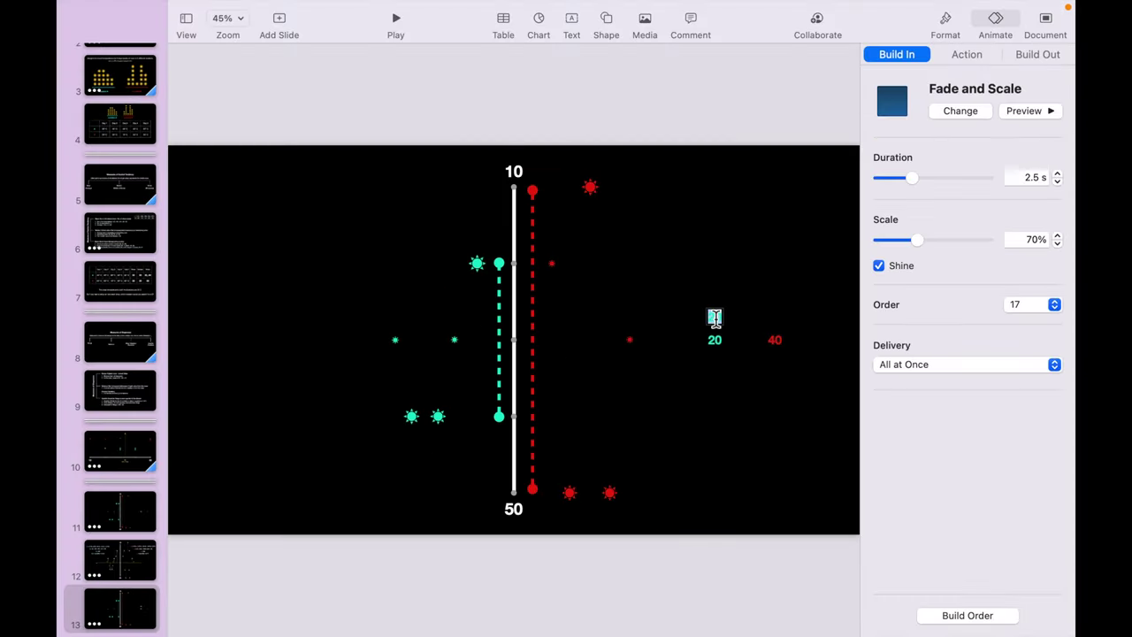
pyautogui.click(749, 296)
pyautogui.click(775, 317)
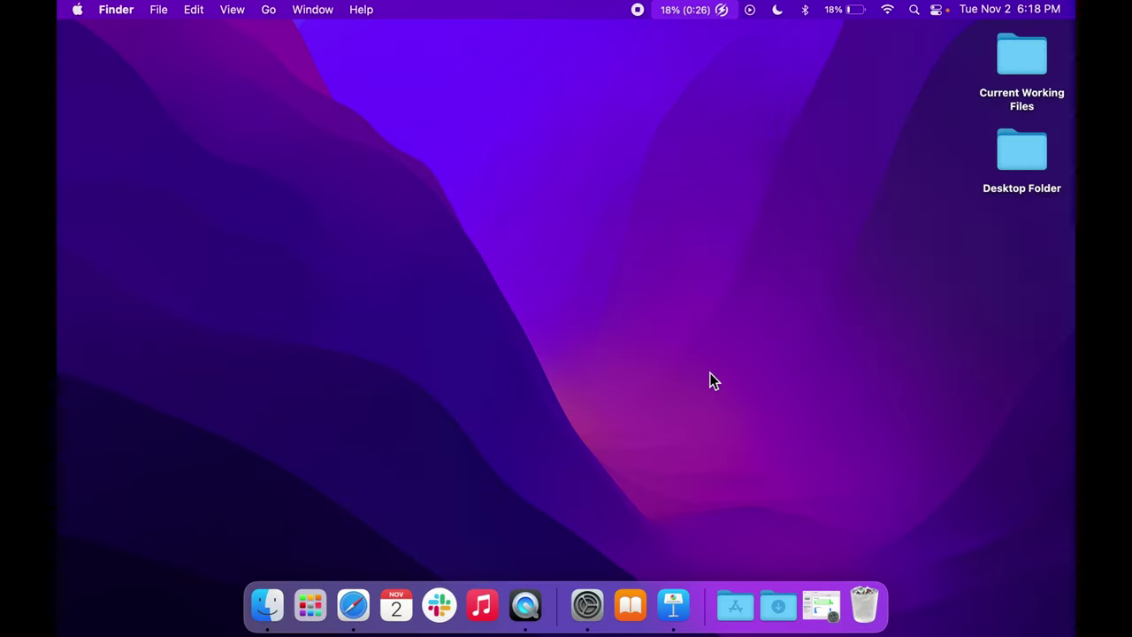
# Step: Launch Terminal from Spotlight search with 'te'
pyautogui.press('super+space')
pyautogui.write('te')
pyautogui.press('Return')
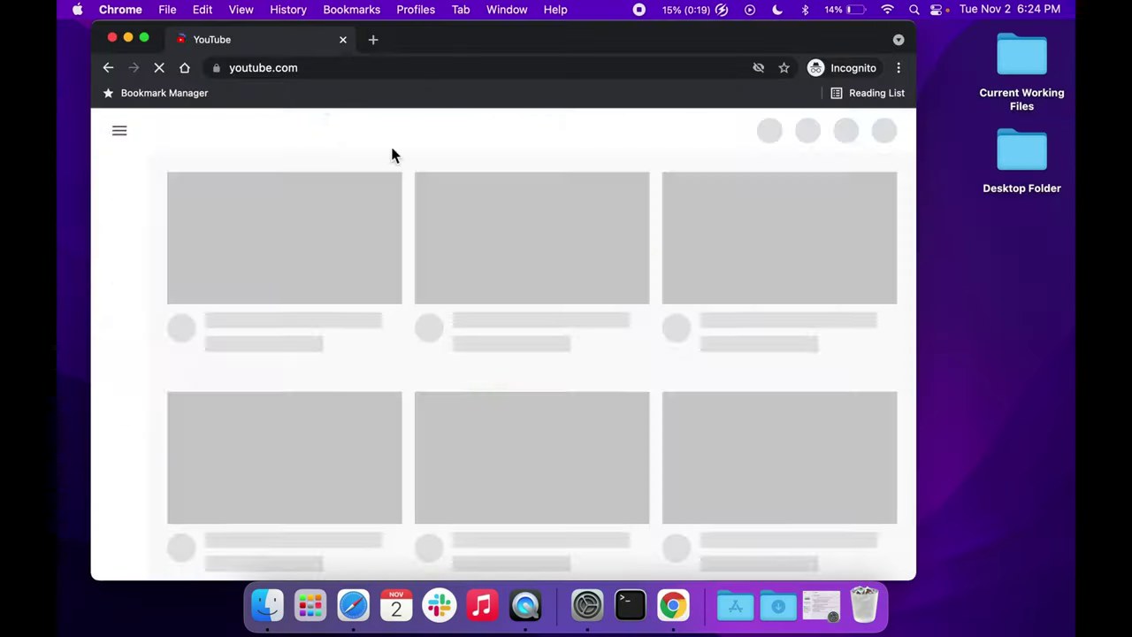
# Step: Search YouTube for 'let's r installing R and R studio' and play the video
pyautogui.write("let's")
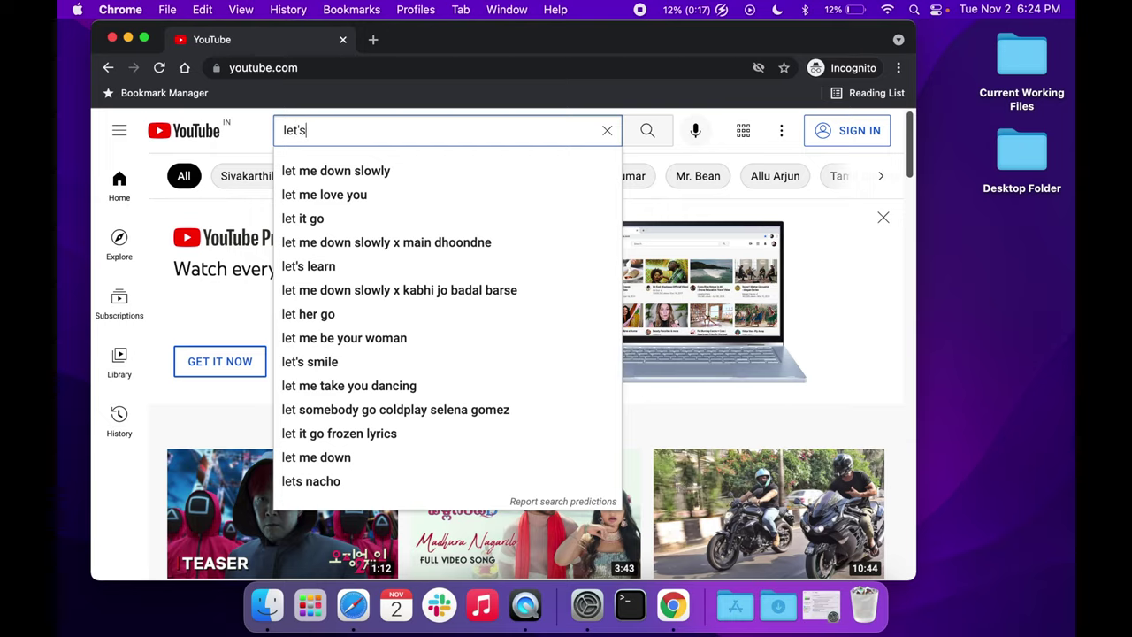
pyautogui.write(' r installing R and R studio')
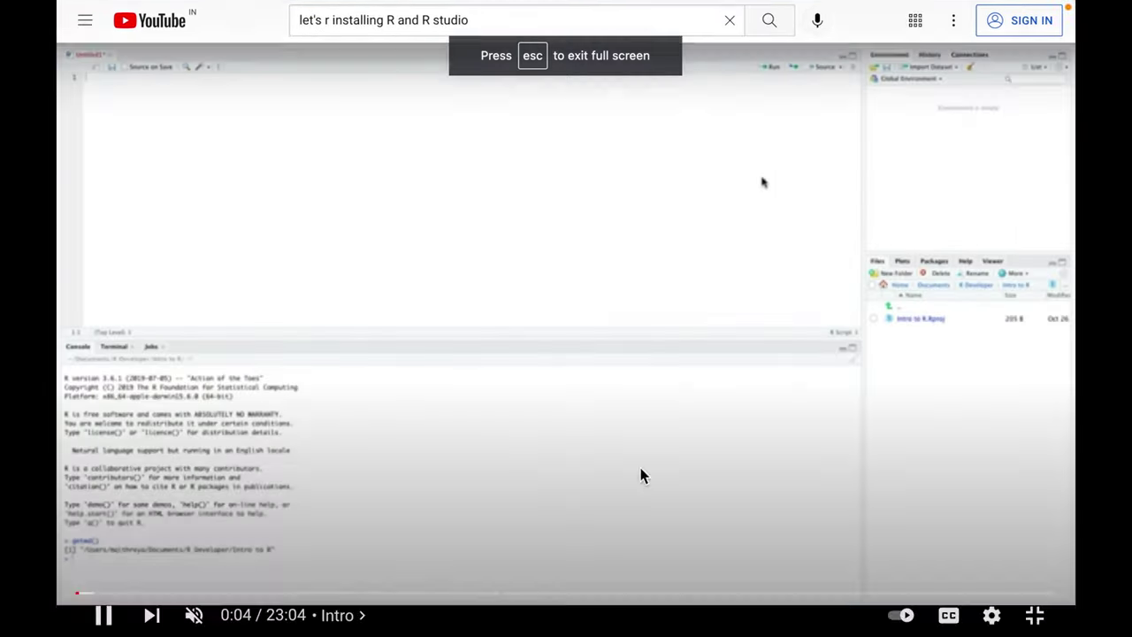
pyautogui.rightClick(682, 303)
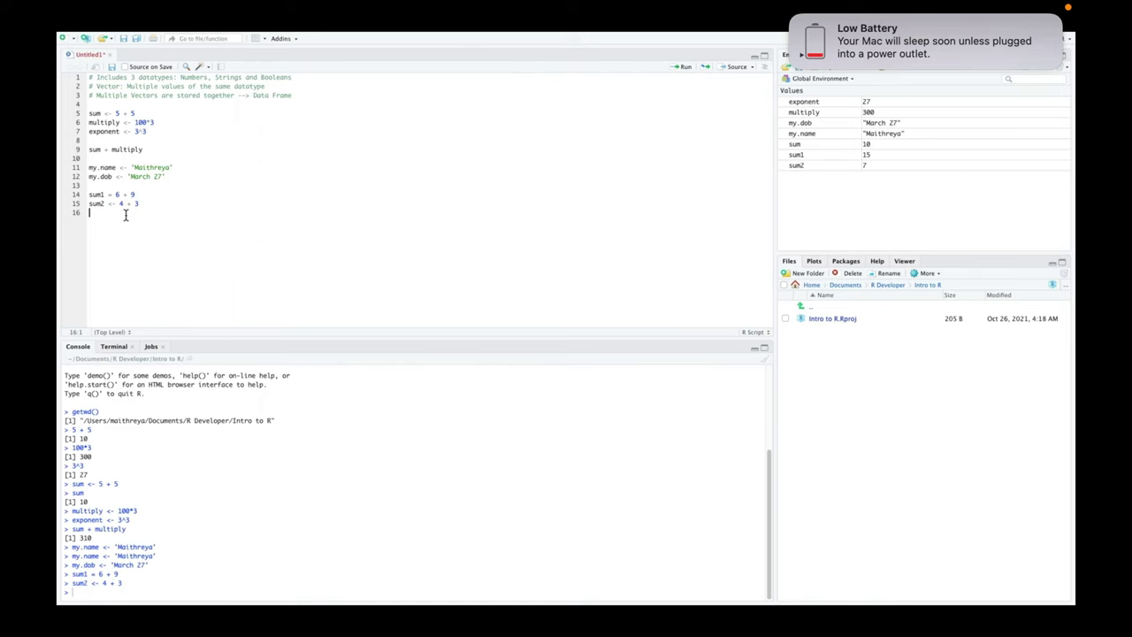
pyautogui.press('Return')
# Step: Check the remaining battery charge, then return to the full-screen R video
pyautogui.click(704, 6)
pyautogui.press('super+Tab')
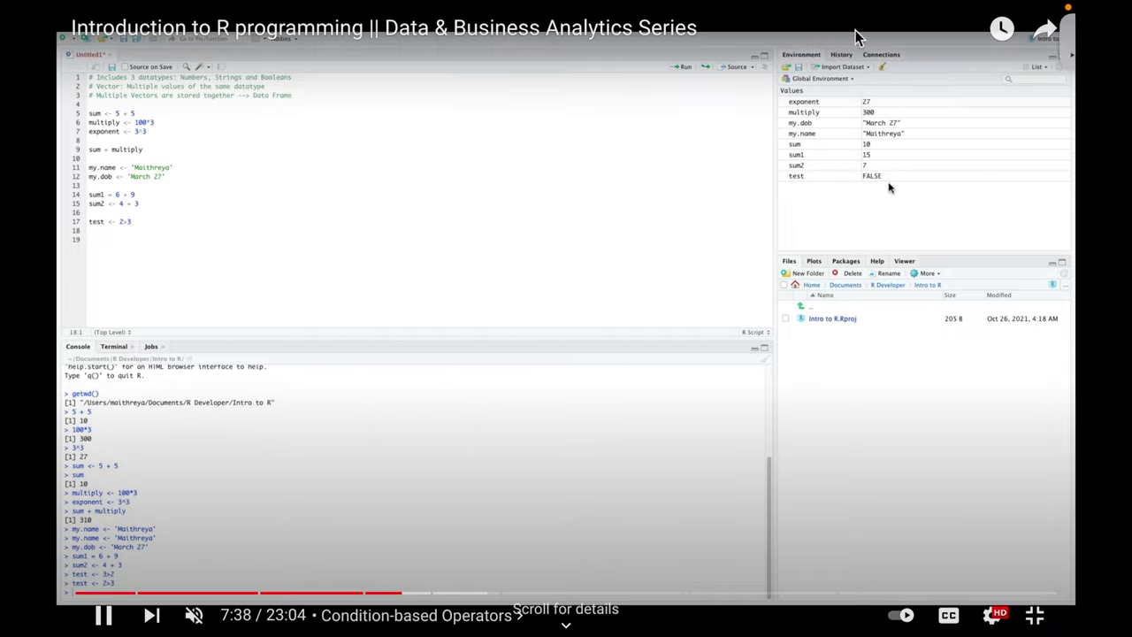
pyautogui.hotkey('ctrl', 'Up')
pyautogui.click(708, 39)
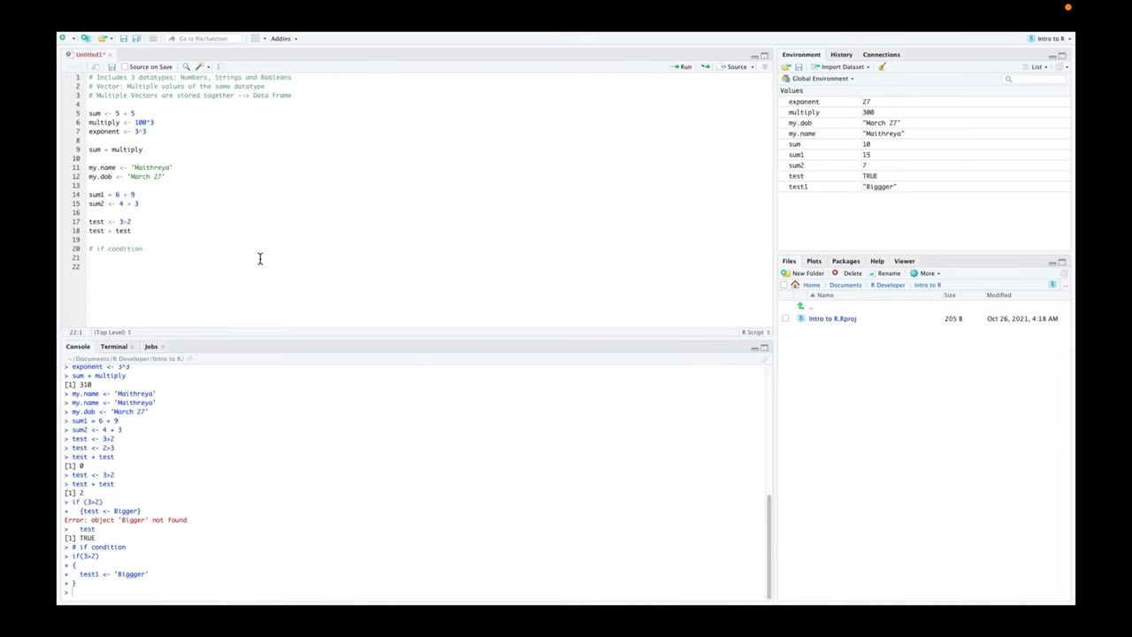
pyautogui.click(847, 5)
# Step: Check the menu-bar Battery Monitor showing 2% charge and 0:02 remaining while the tutorial plays
pyautogui.click(690, 6)
pyautogui.click(690, 6)
pyautogui.click(847, 5)
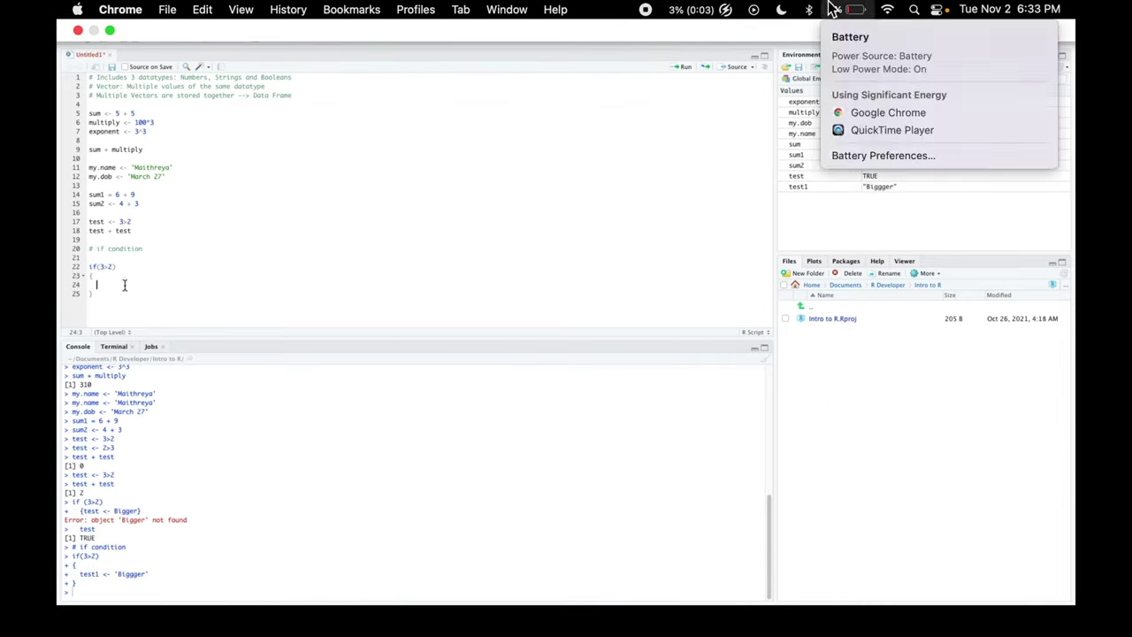
pyautogui.click(692, 9)
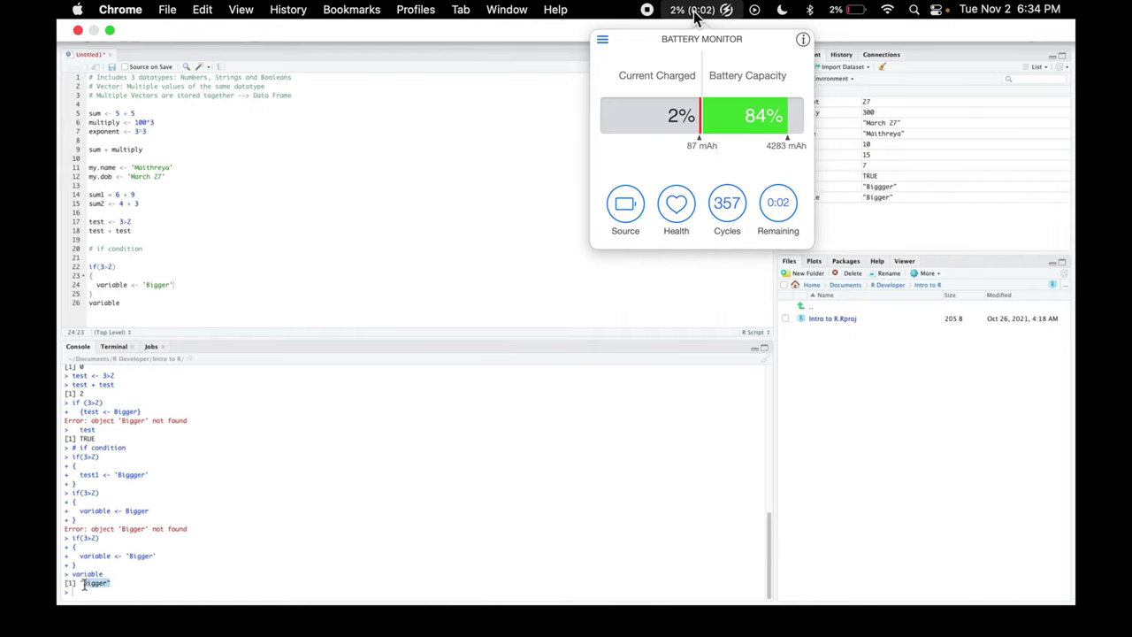
pyautogui.click(838, 11)
pyautogui.click(705, 9)
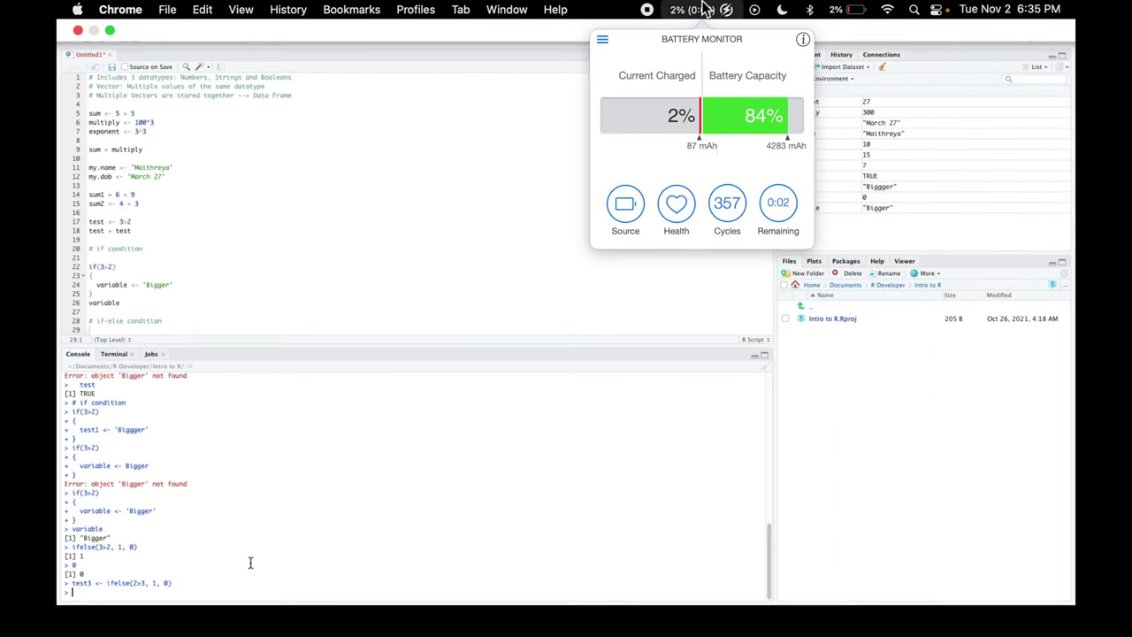